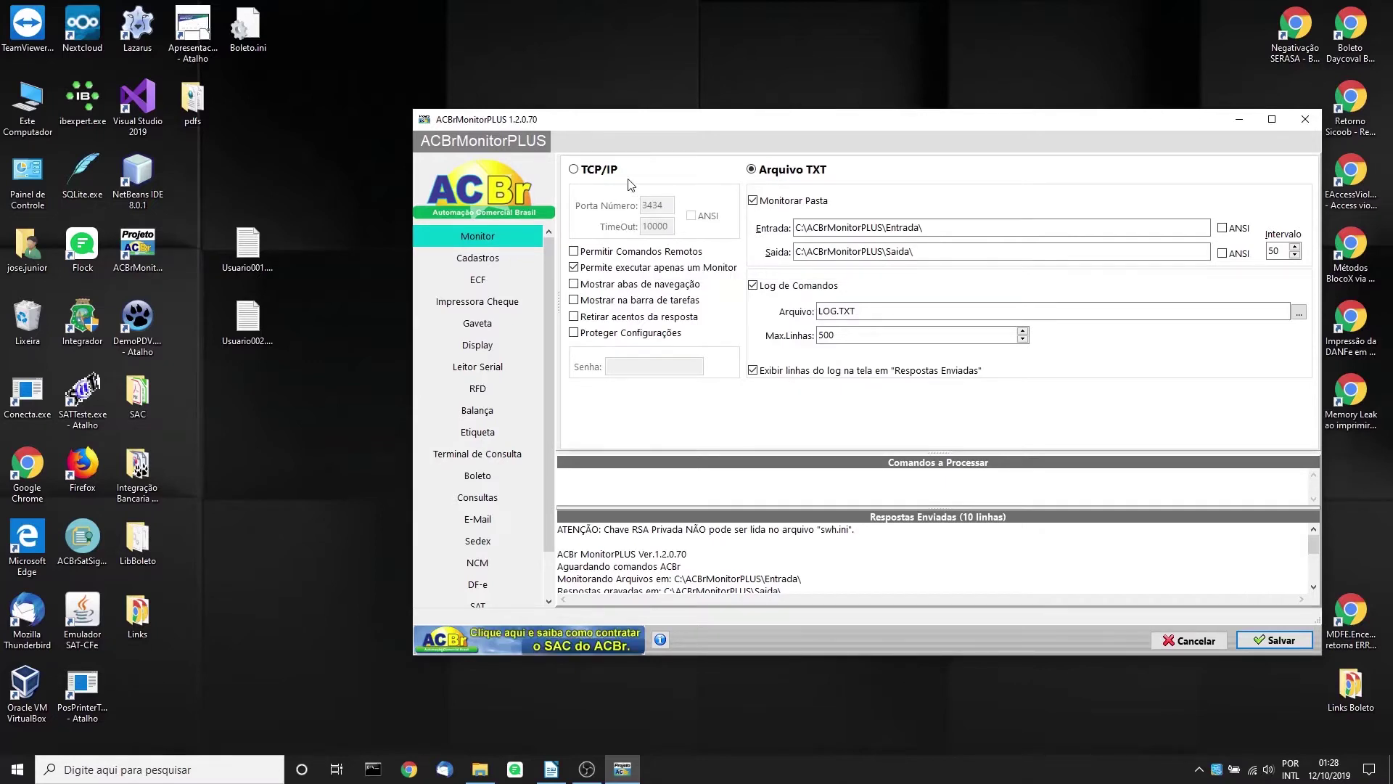
# Step: Switch the monitoring mode to TCP/IP with port 3434 and timeout 10000, save the configuration and acknowledge the restart notice
pyautogui.click(574, 171)
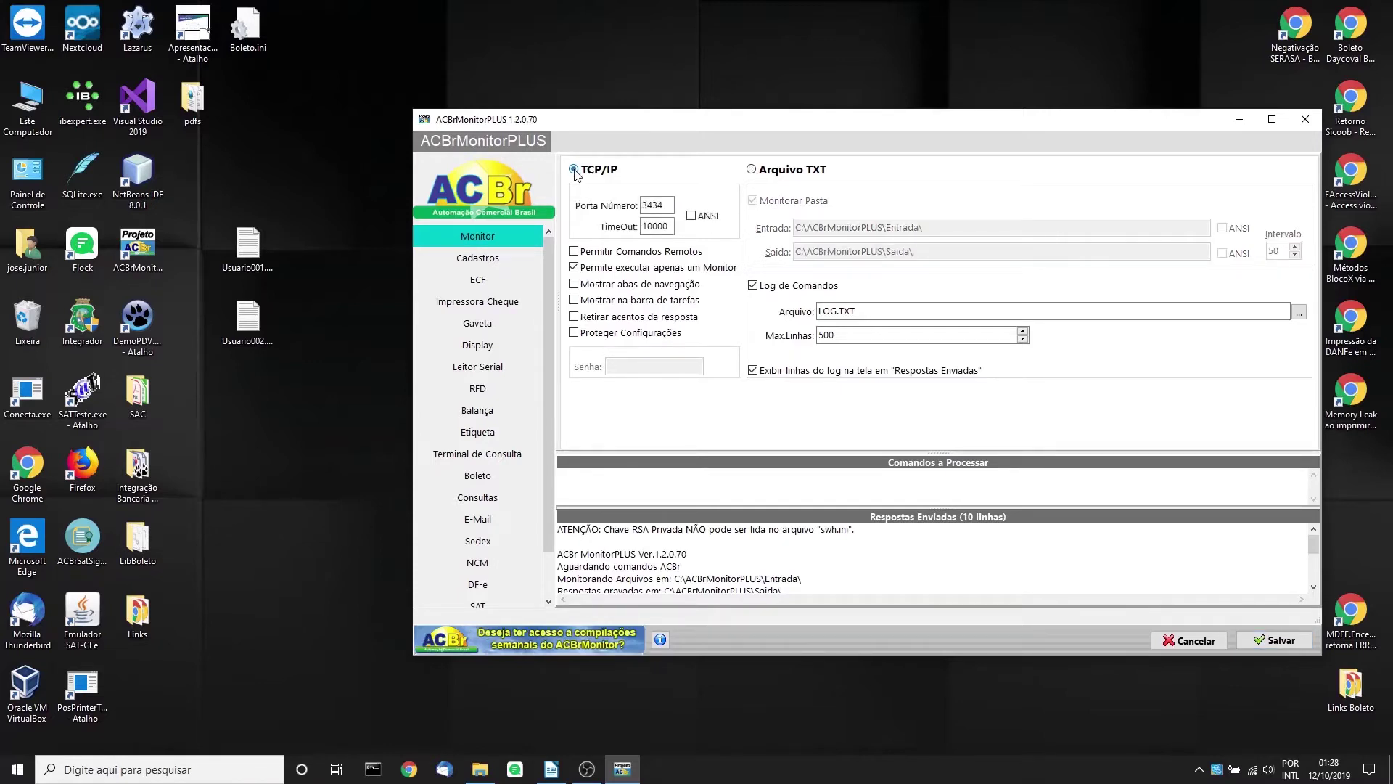
pyautogui.moveTo(671, 205); pyautogui.dragTo(636, 205)
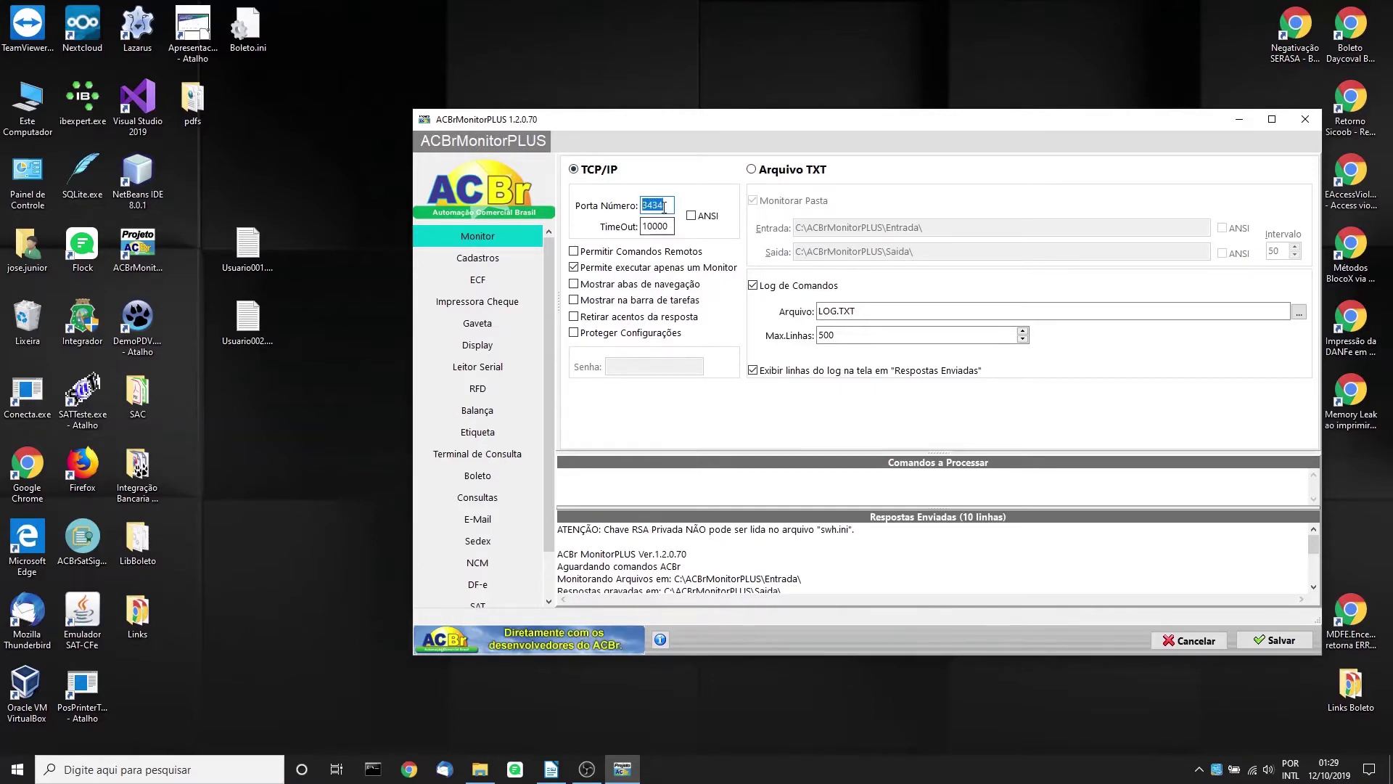
pyautogui.click(664, 205)
pyautogui.press('Tab')
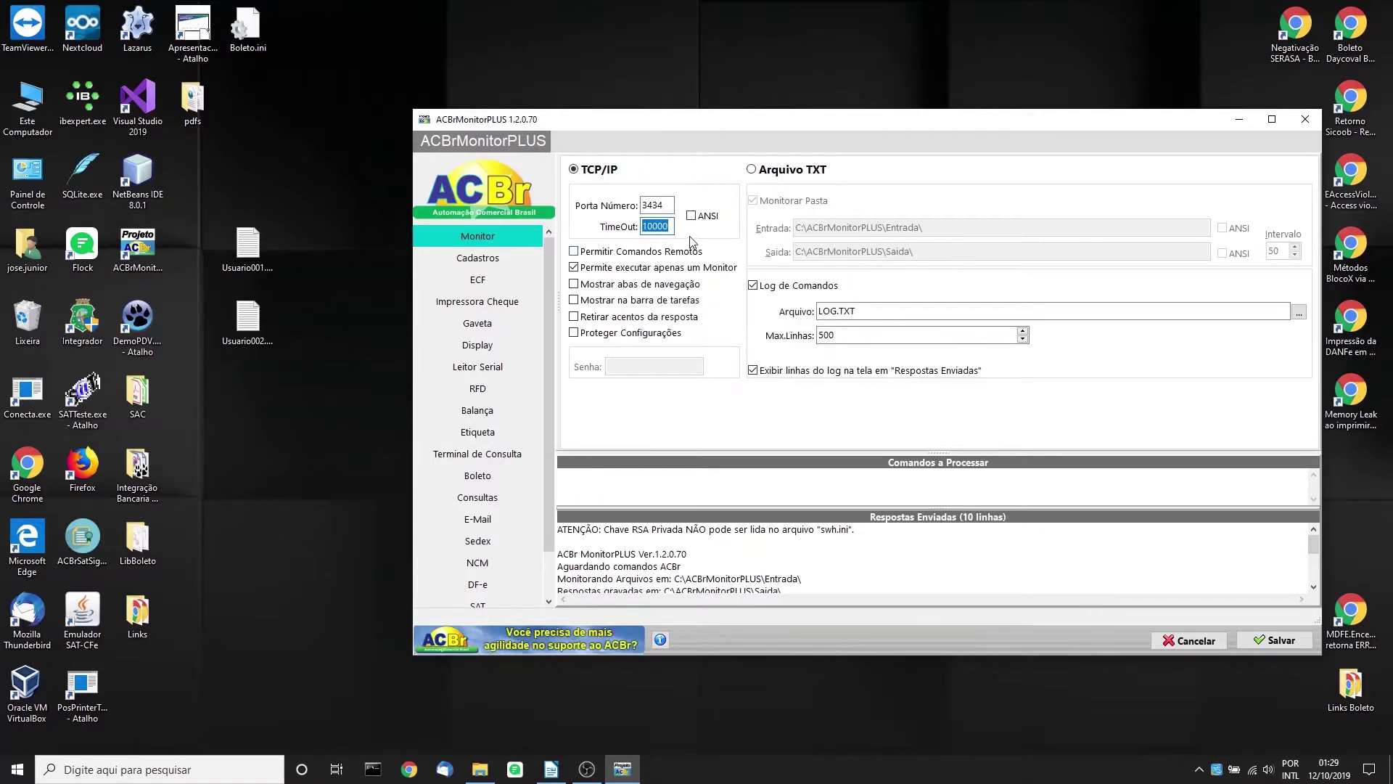
pyautogui.moveTo(671, 226); pyautogui.dragTo(642, 228)
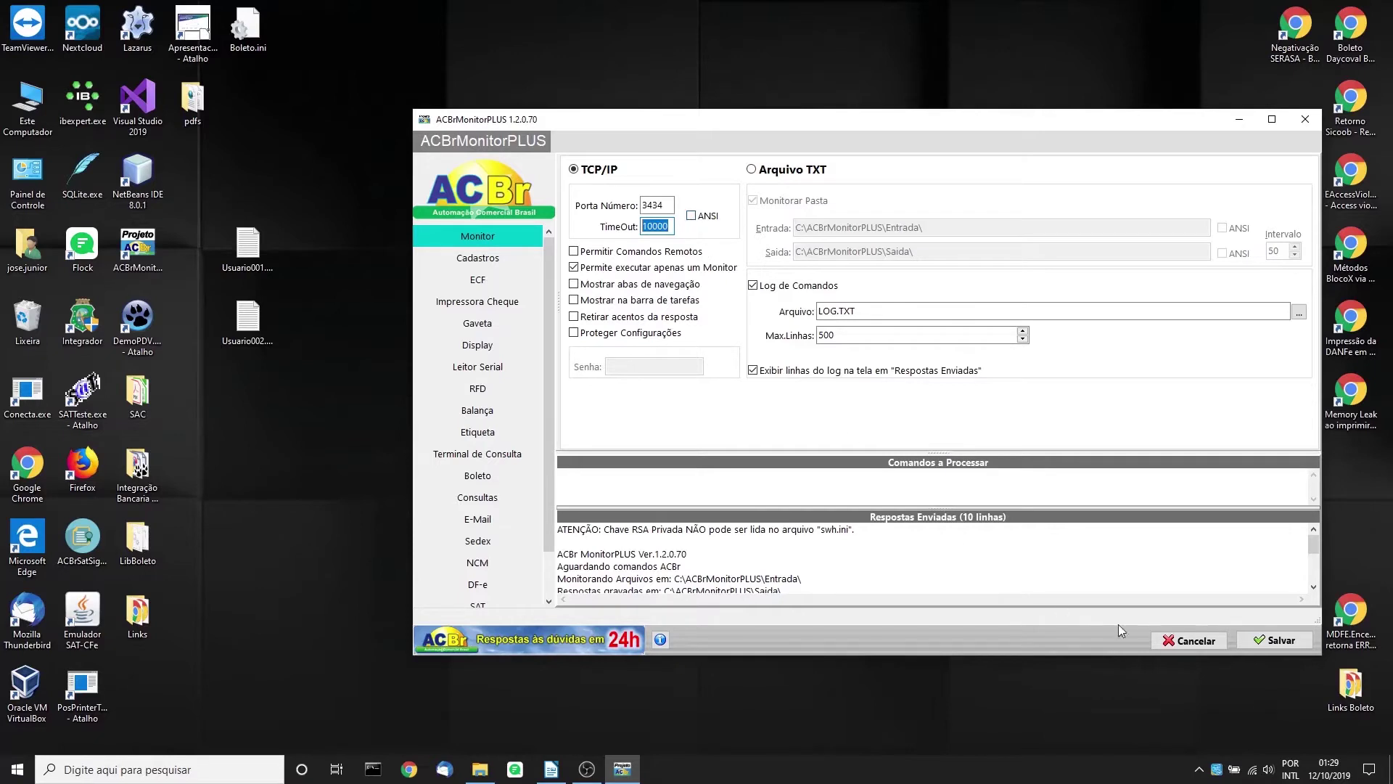
pyautogui.click(1286, 643)
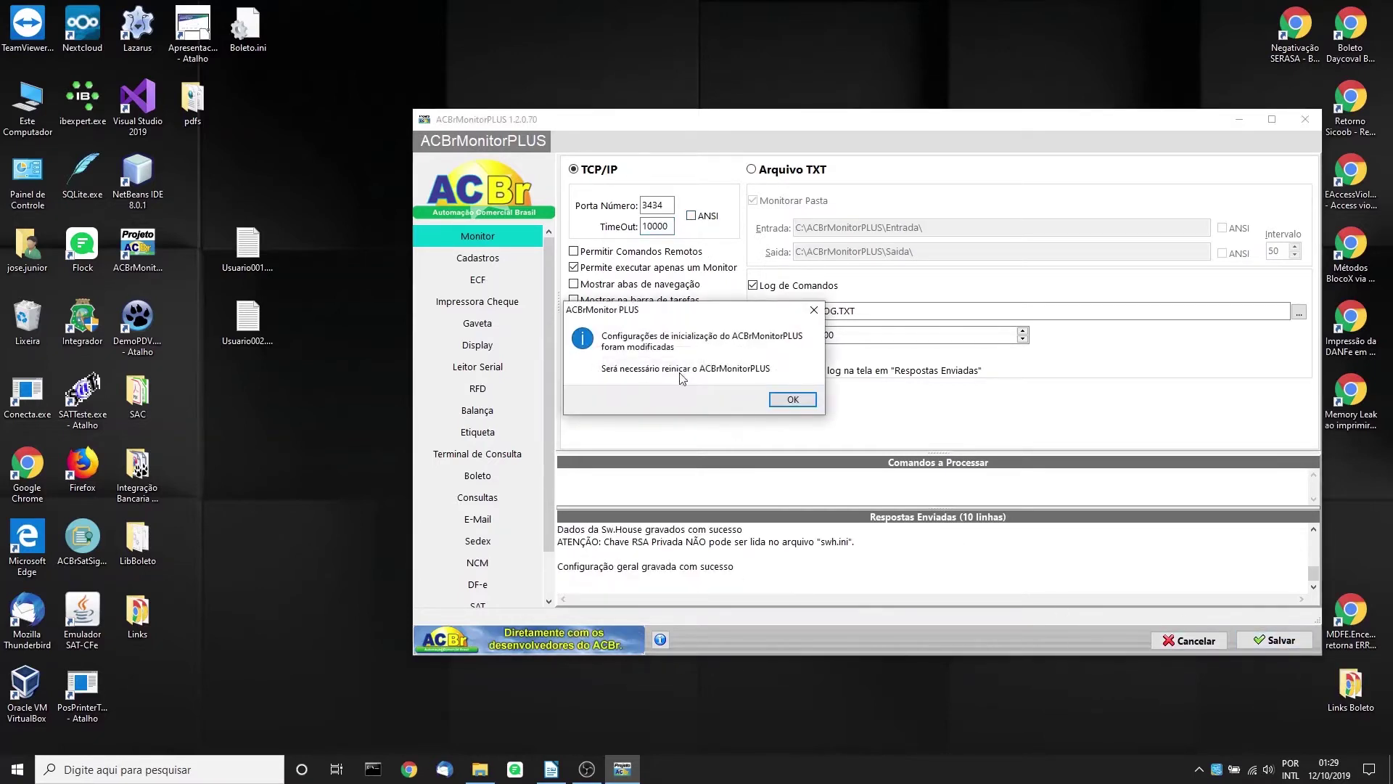
pyautogui.click(793, 400)
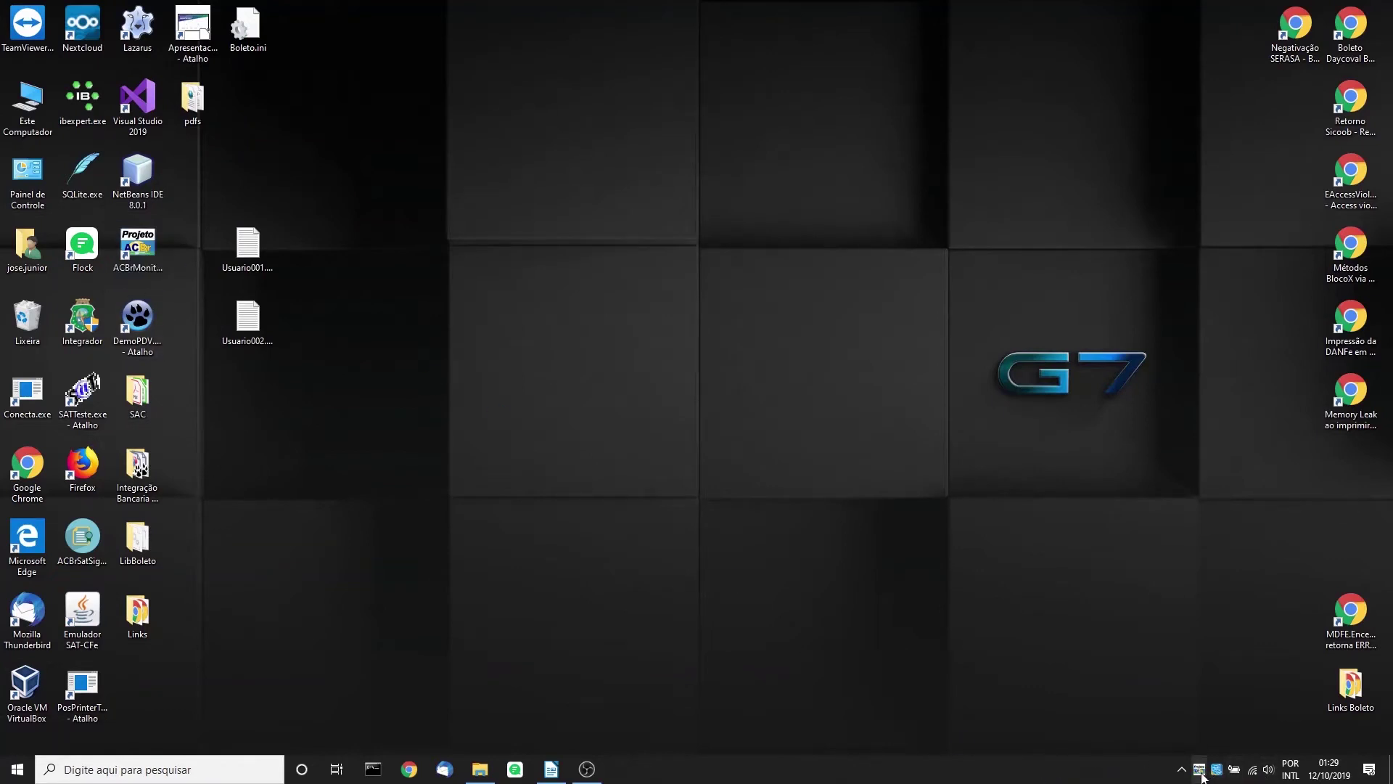
# Step: Restore the ACBrMonitorPLUS window from the notification area and open its configuration
pyautogui.rightClick(1201, 769)
pyautogui.click(1234, 718)
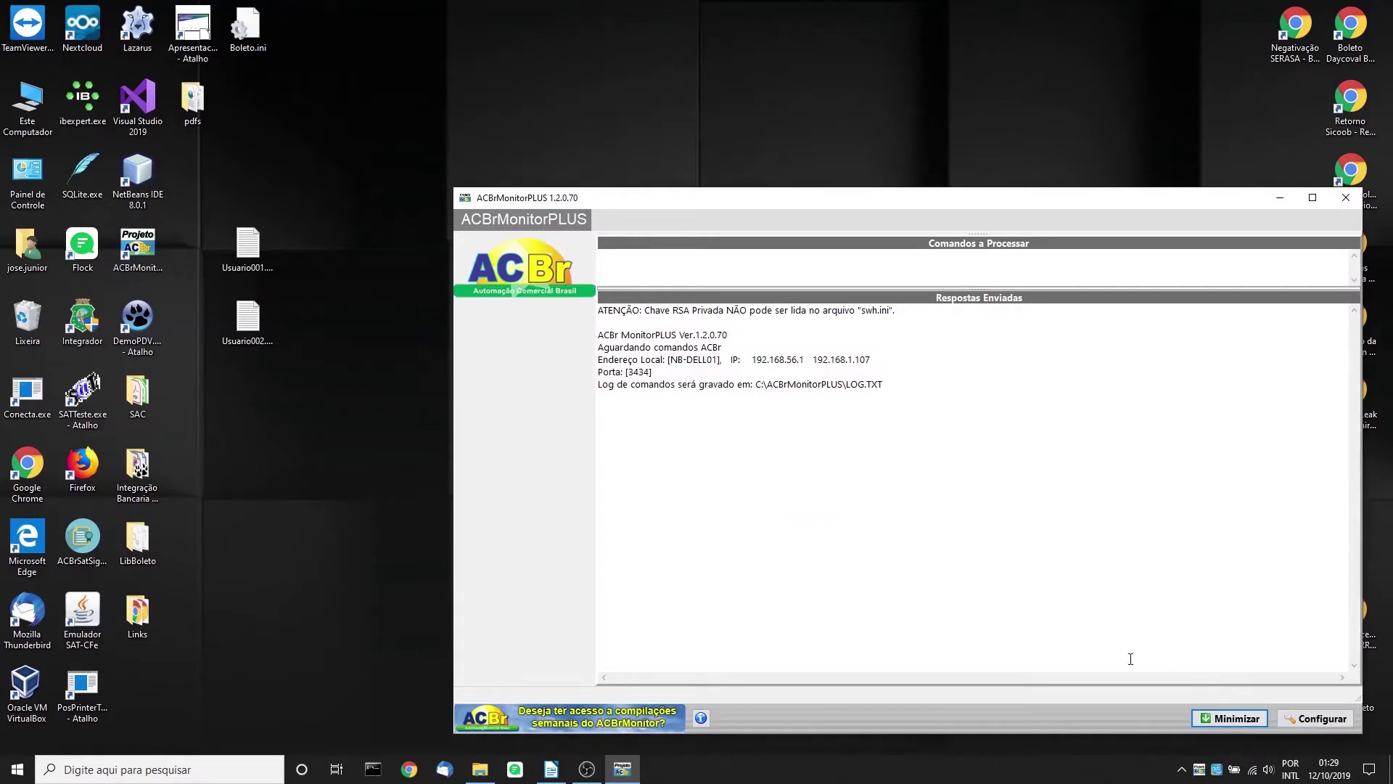
pyautogui.click(1339, 720)
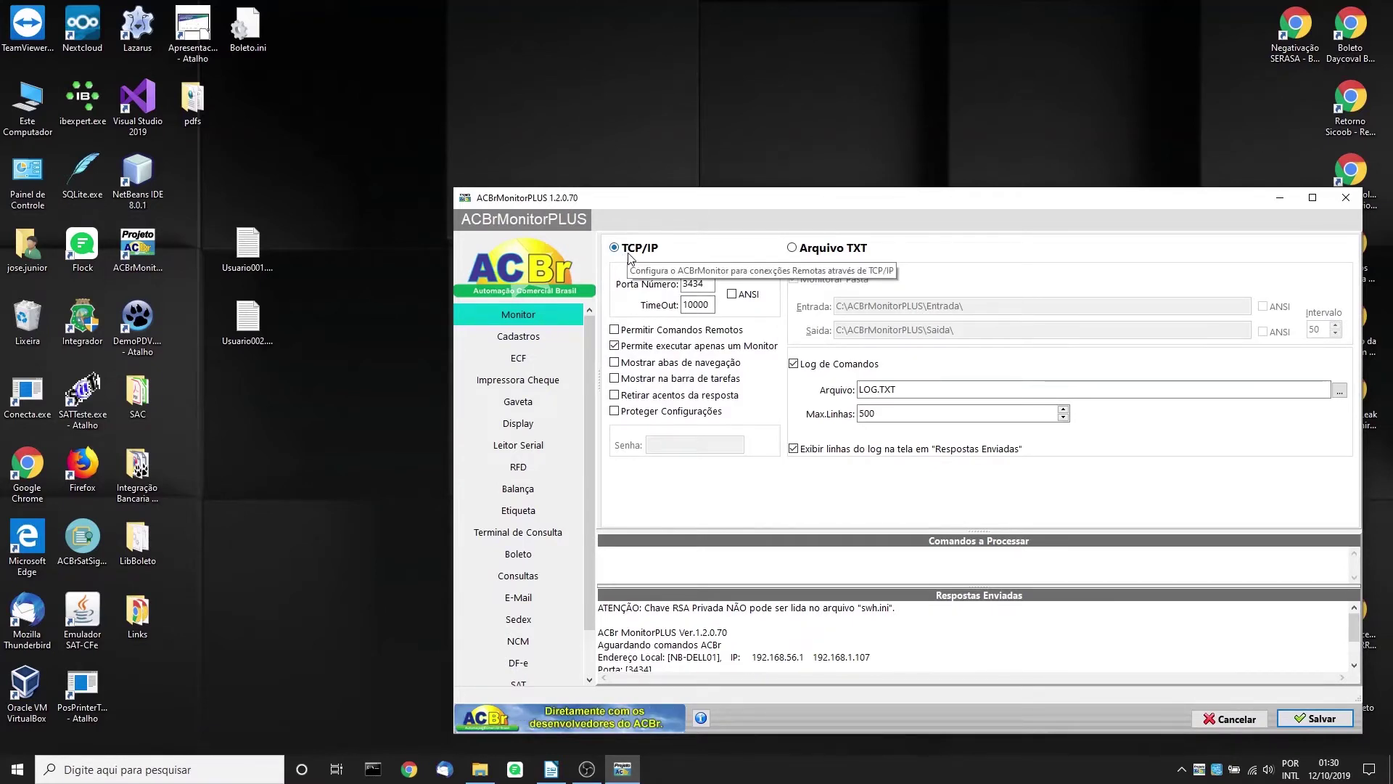
# Step: Open the ACBrMonitor shortcut's file location, enter the Exemplos folder and move the folder window off the monitor's settings
pyautogui.click(125, 262)
pyautogui.rightClick(122, 258)
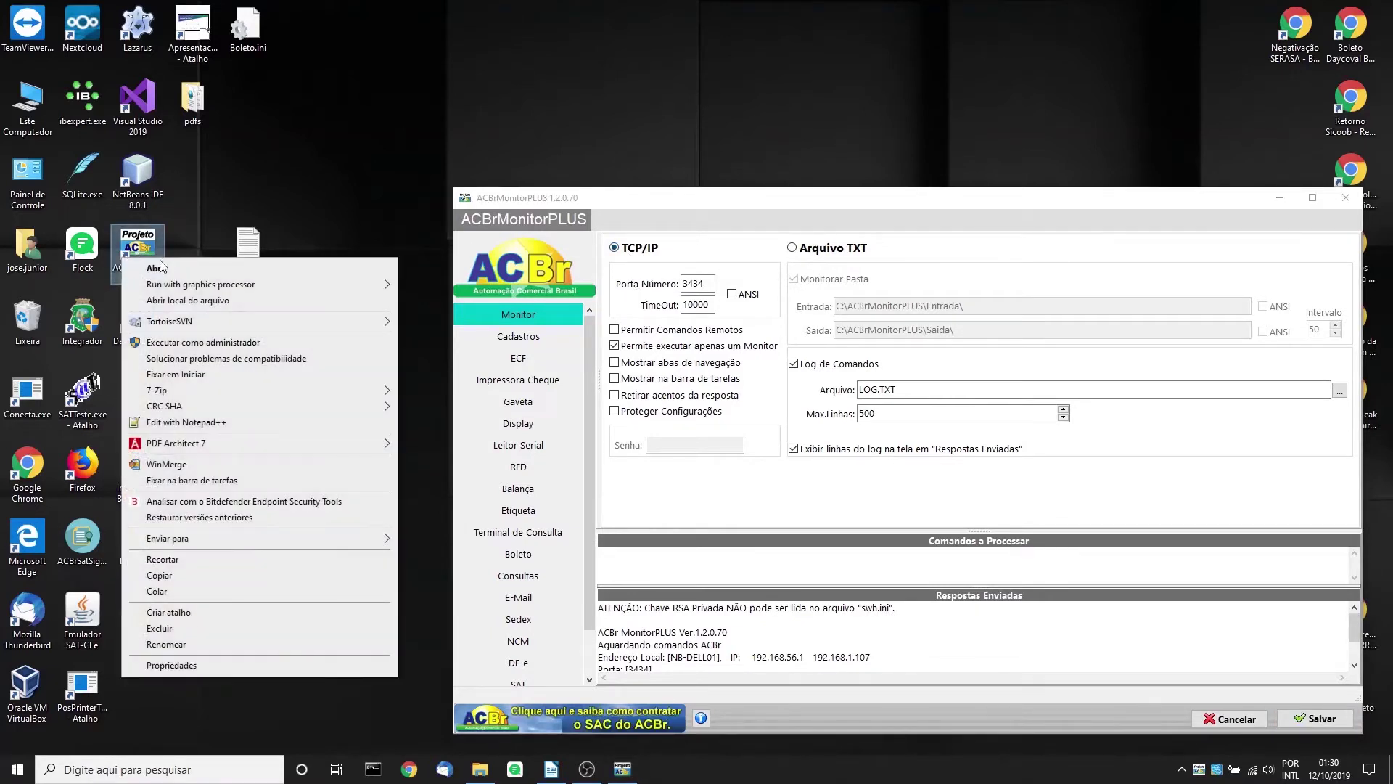
pyautogui.click(208, 300)
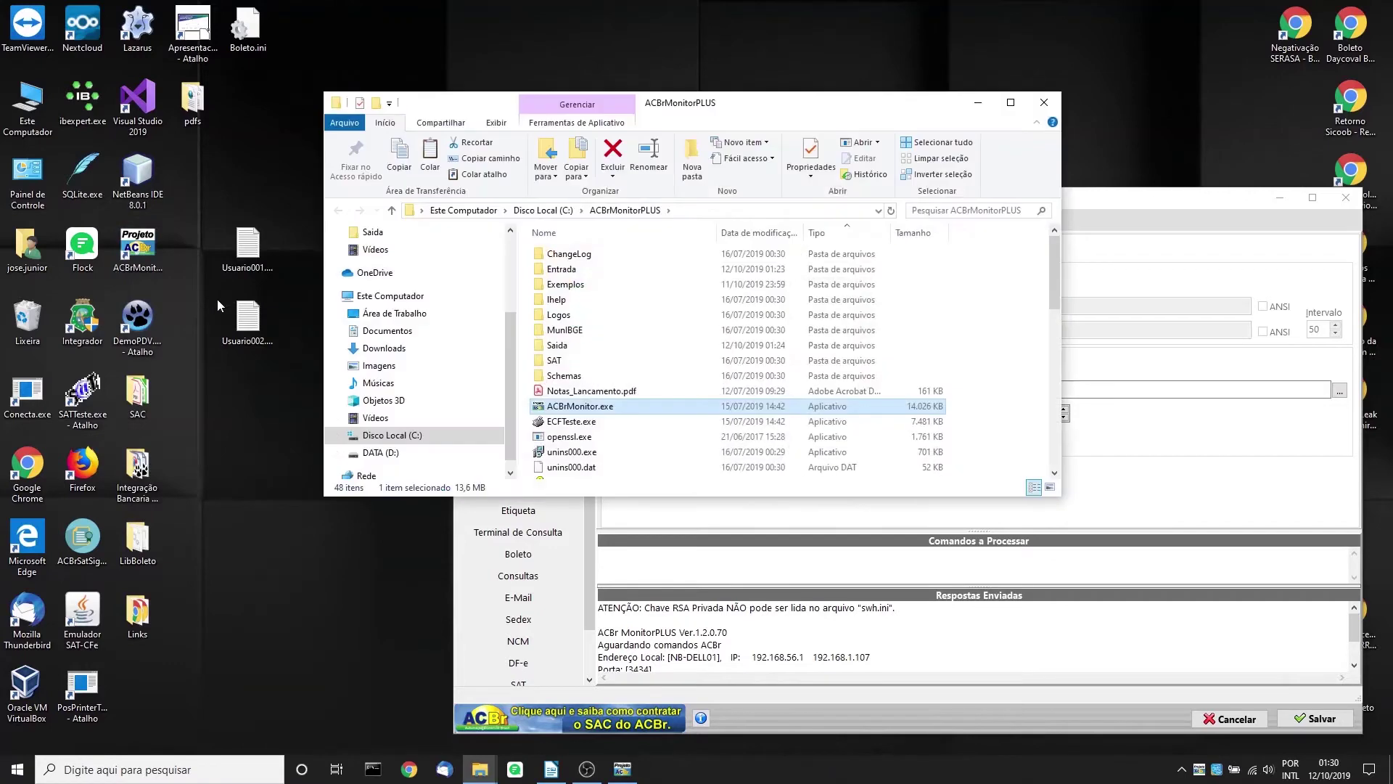
pyautogui.doubleClick(565, 284)
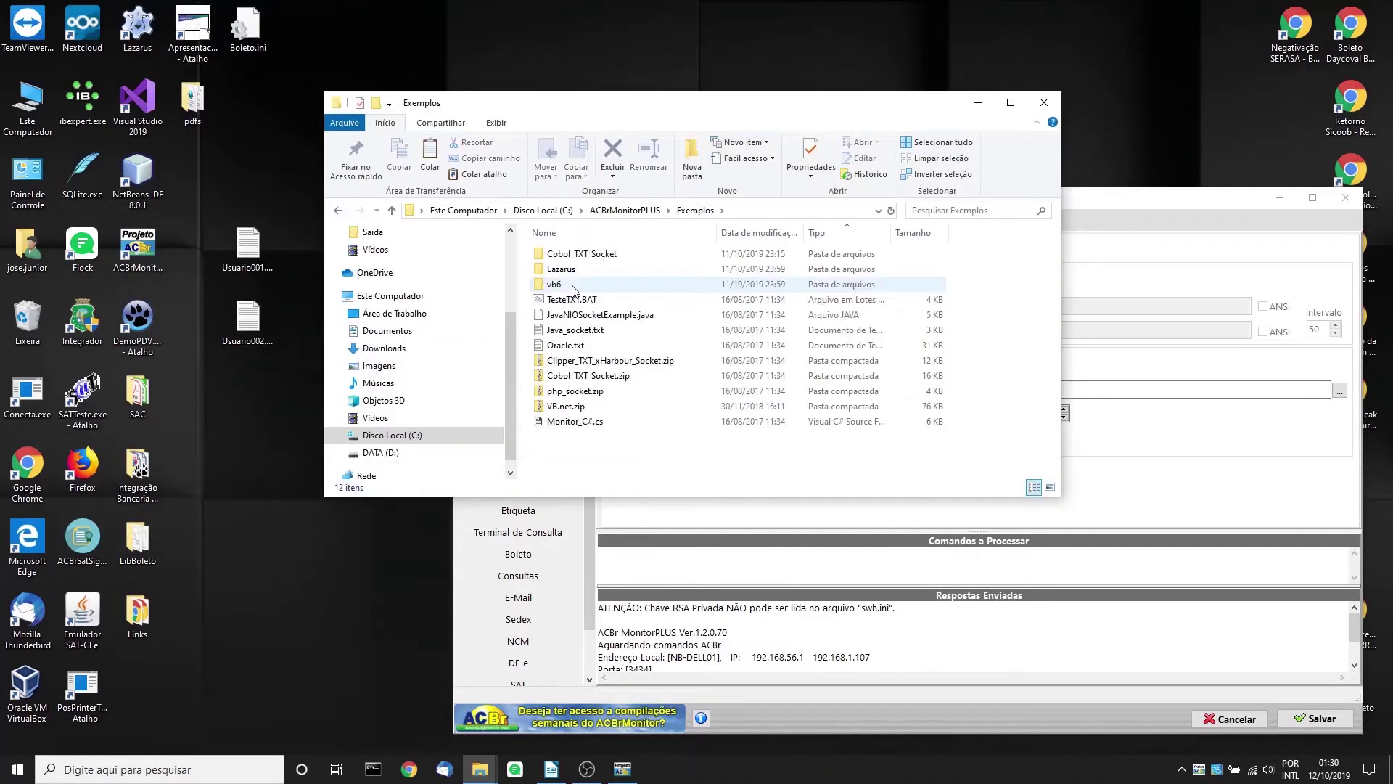
pyautogui.moveTo(708, 116); pyautogui.dragTo(412, 129)
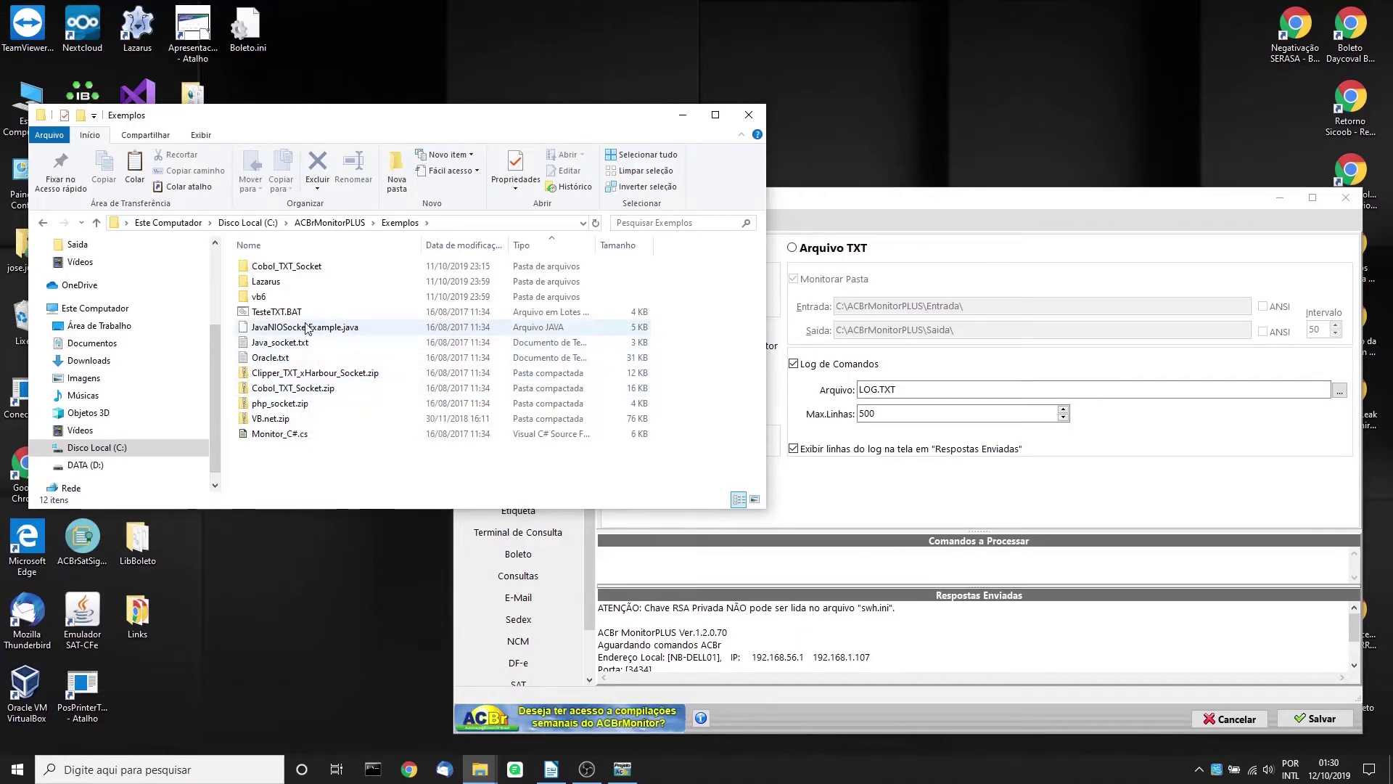
# Step: Run ConectaACBrMonitorPLUS.exe from the Lazarus examples folder and place its window beside the monitor, with the folder window minimized
pyautogui.doubleClick(281, 282)
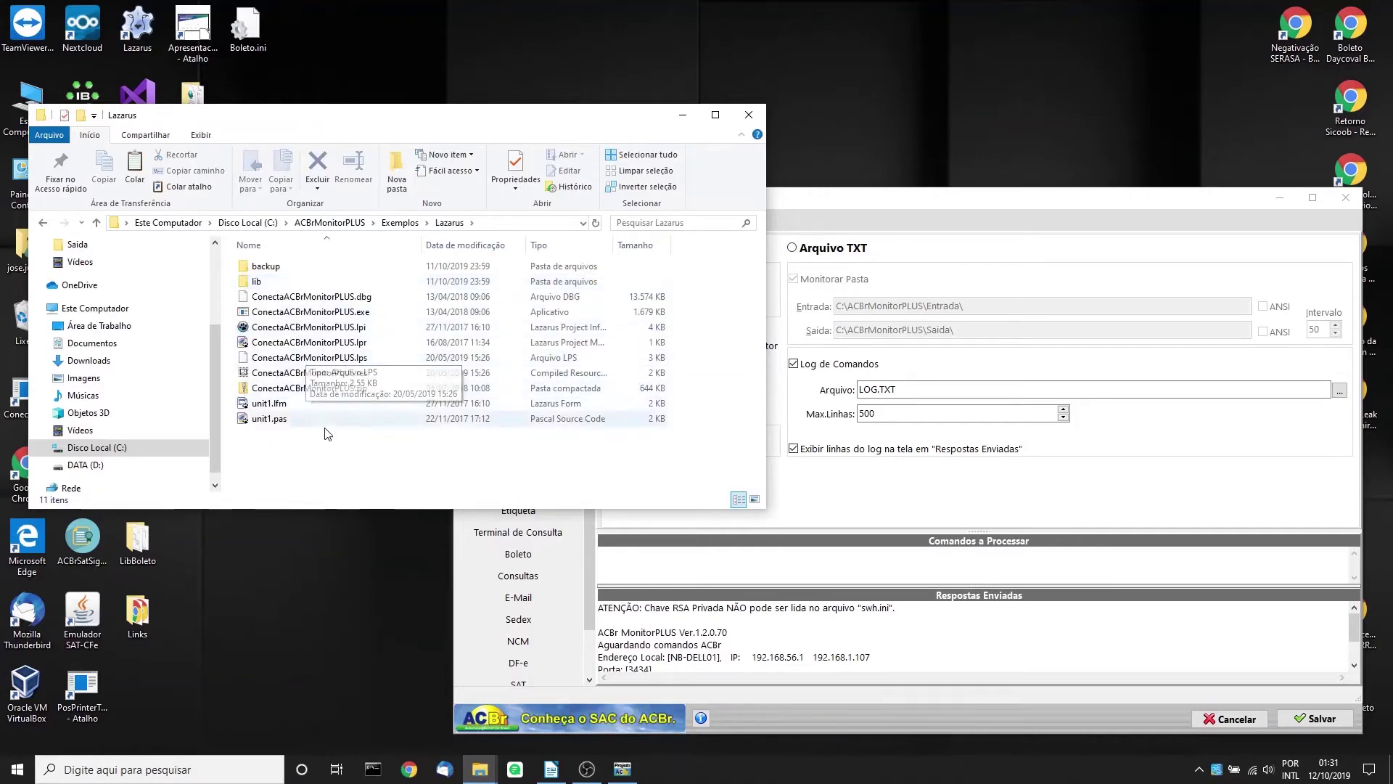
pyautogui.doubleClick(313, 317)
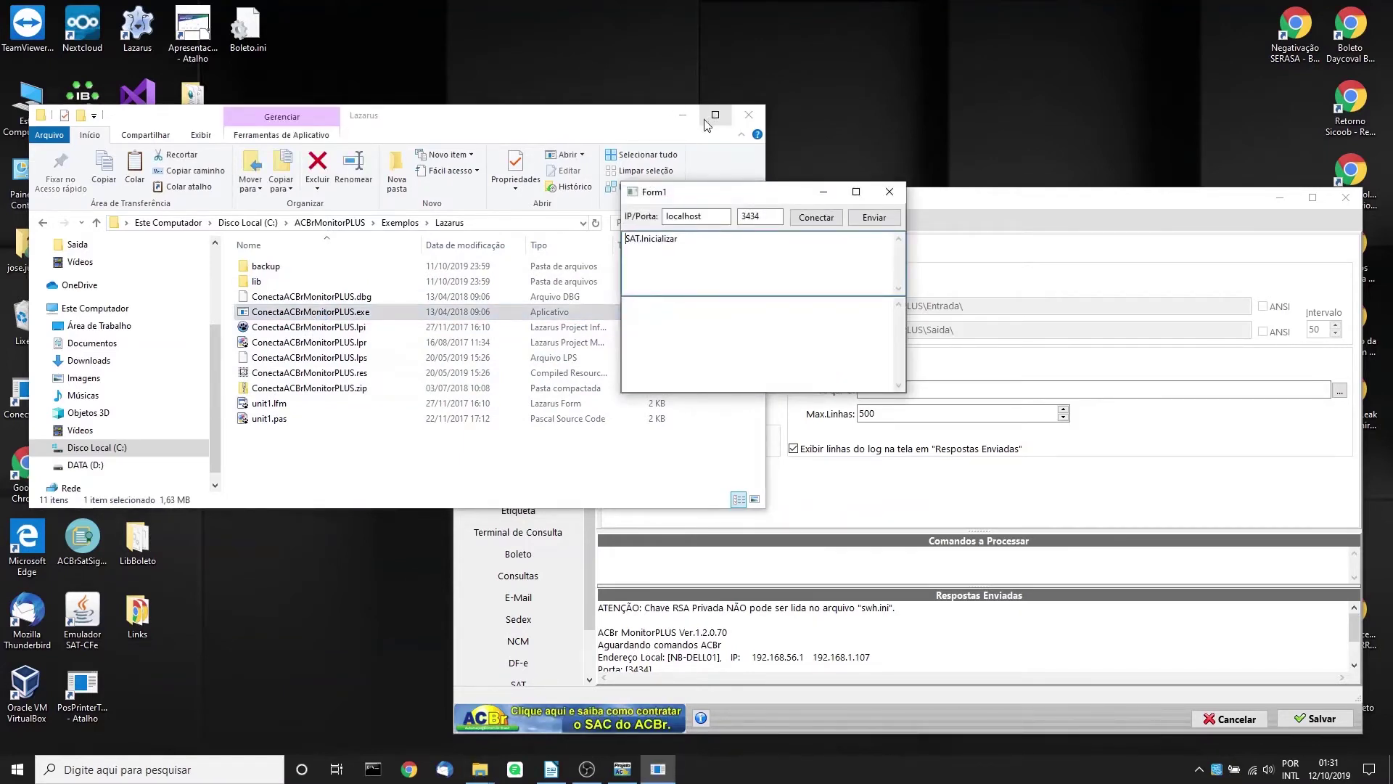
pyautogui.click(682, 115)
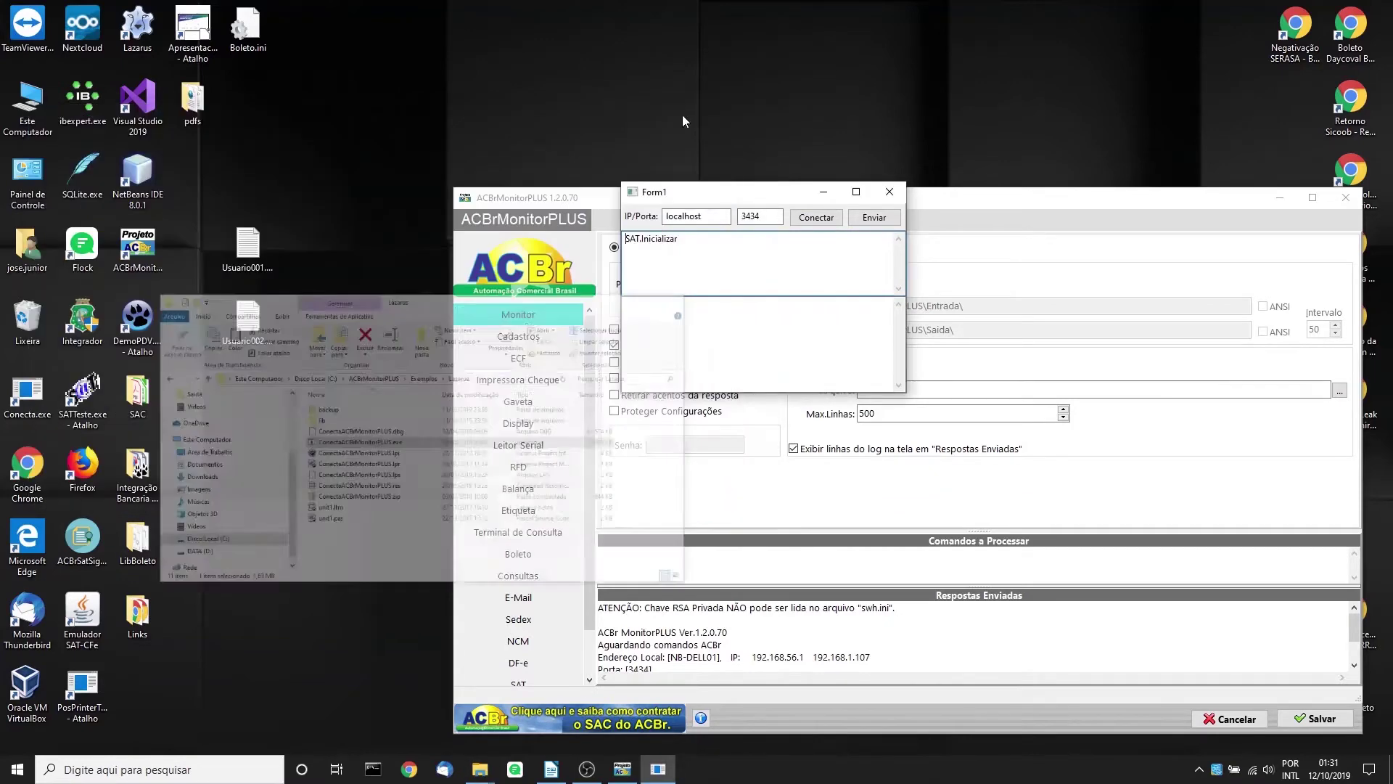
pyautogui.moveTo(737, 192); pyautogui.dragTo(225, 177)
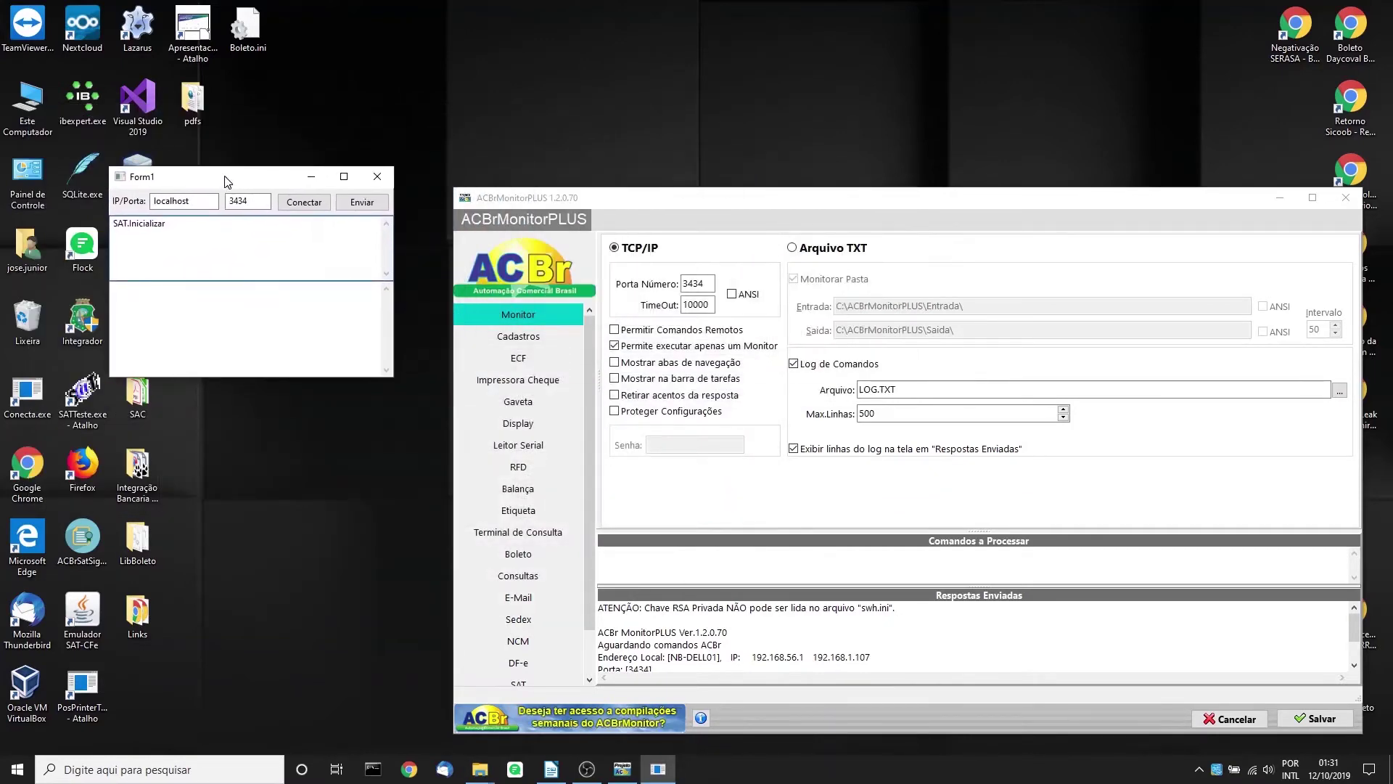
# Step: Connect the test client to localhost on port 3434
pyautogui.doubleClick(175, 202)
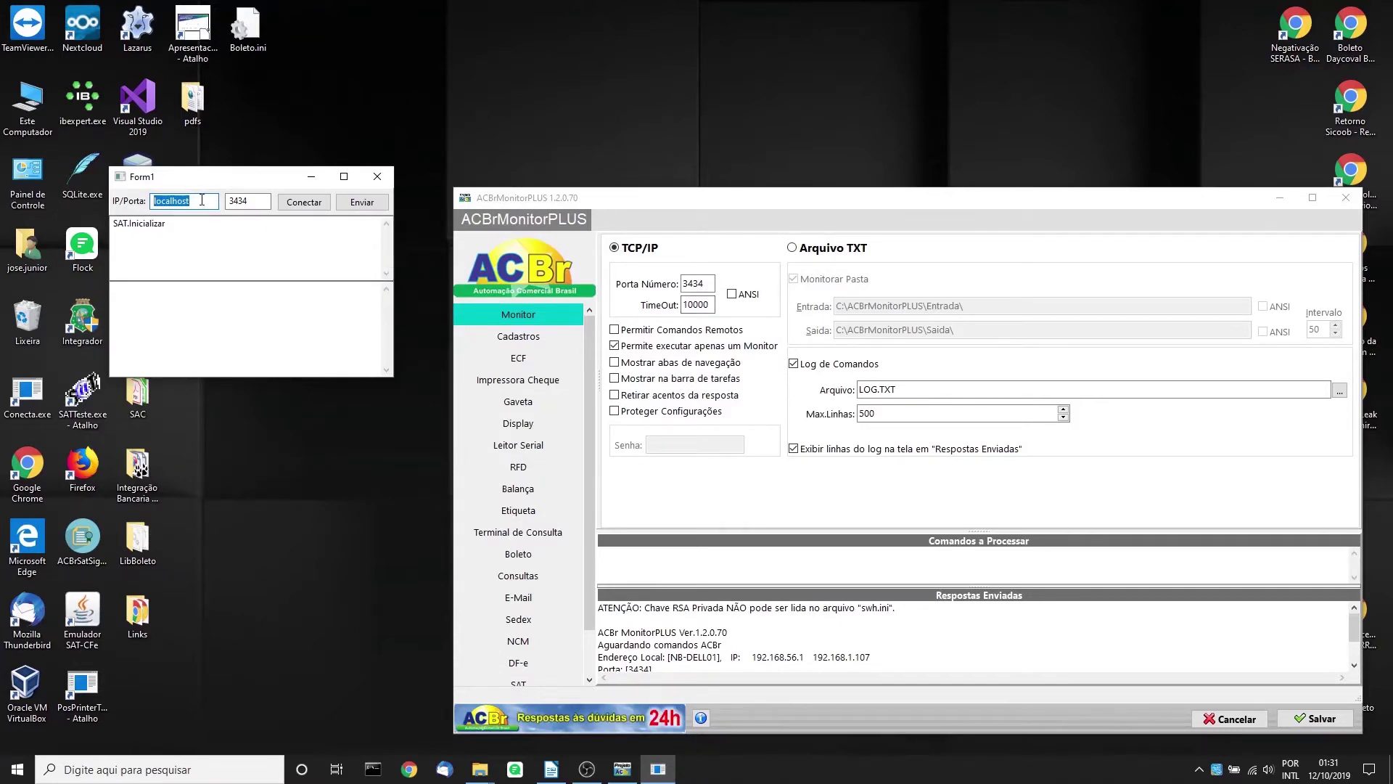
pyautogui.press('Tab')
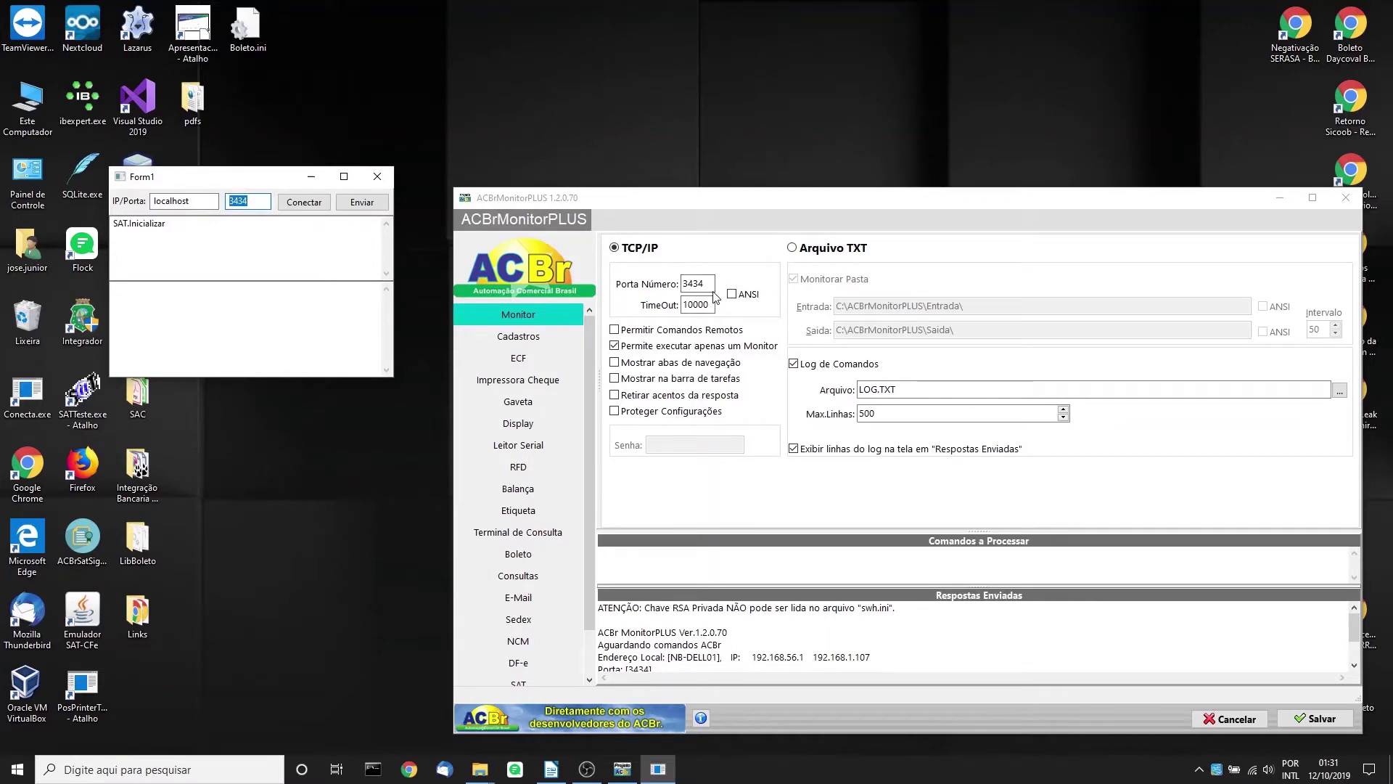
pyautogui.click(300, 205)
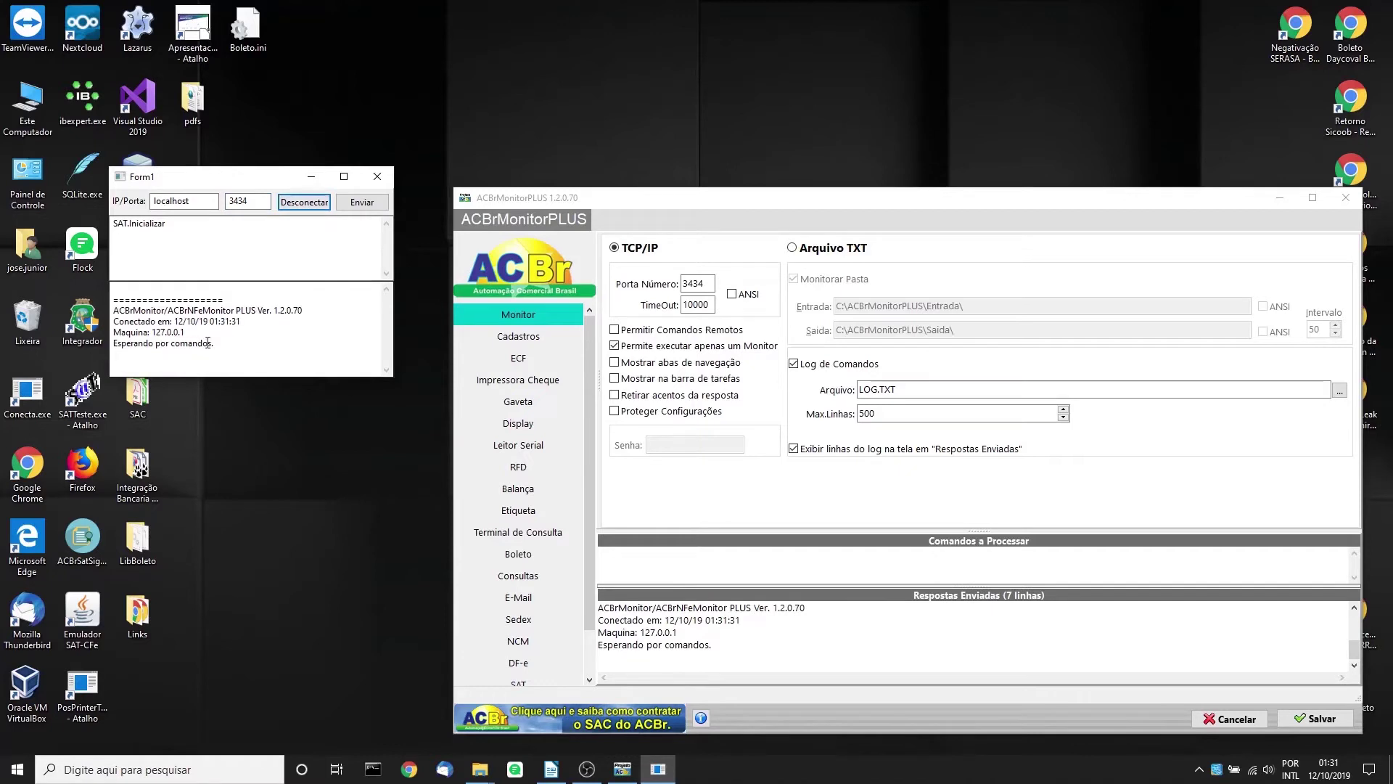
# Step: Check the machine address and connection time in the client's reply area and the monitor's sent responses
pyautogui.click(227, 341)
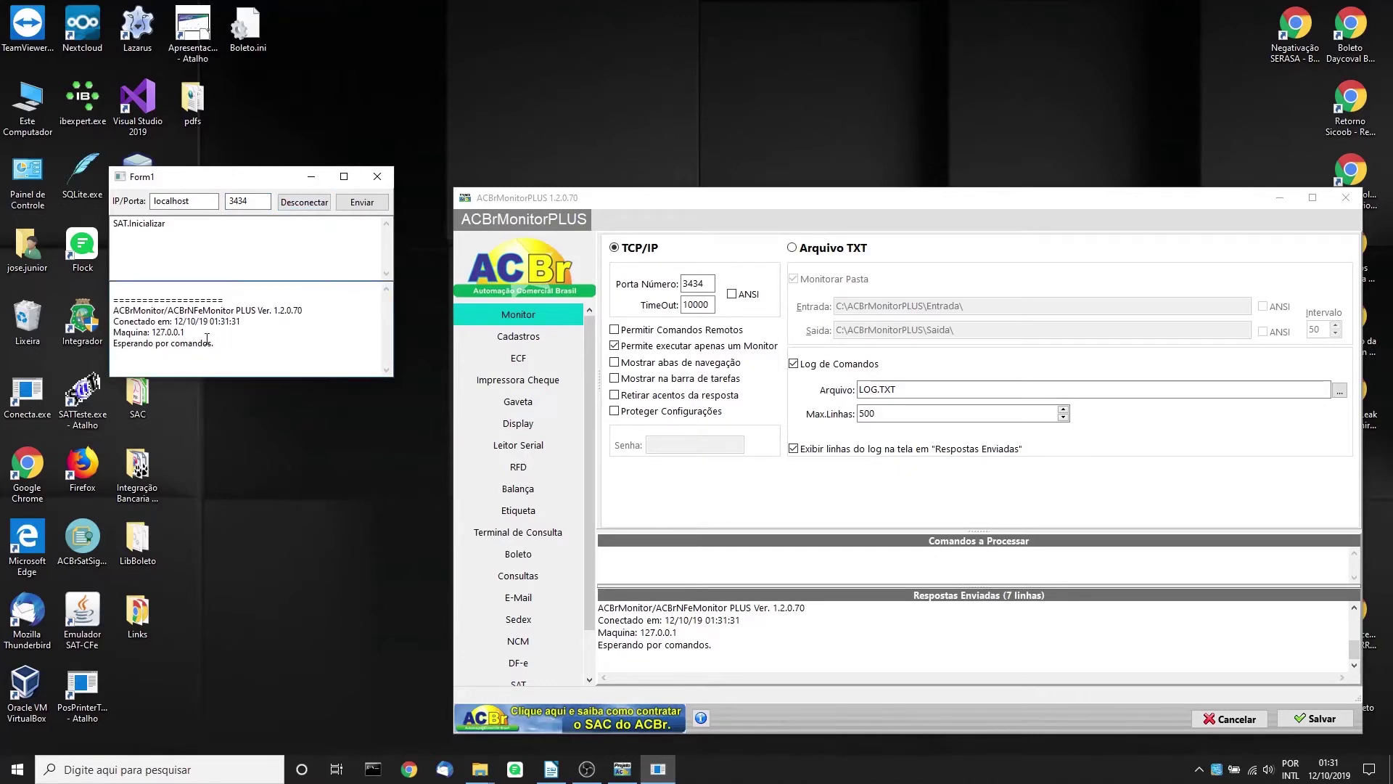
pyautogui.moveTo(190, 333); pyautogui.dragTo(114, 333)
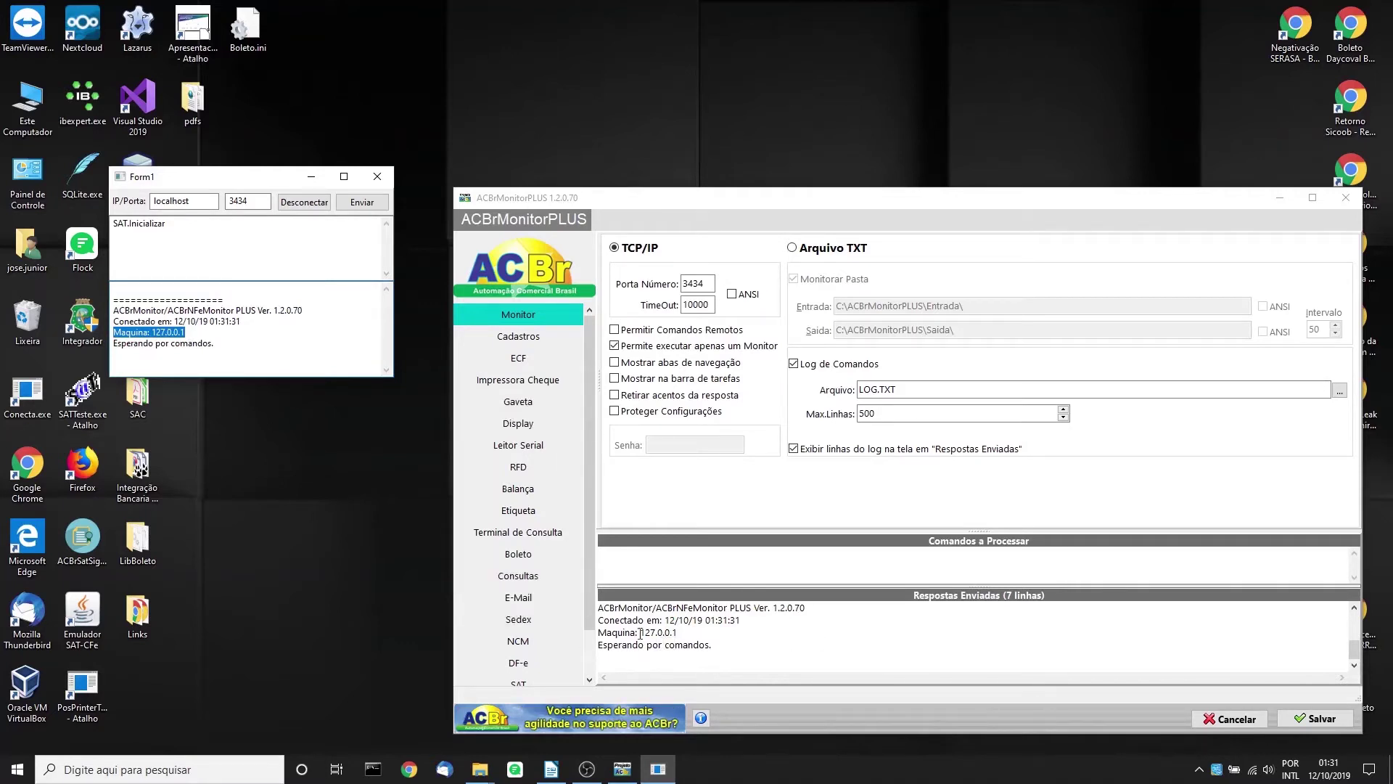
pyautogui.click(771, 624)
pyautogui.moveTo(771, 624); pyautogui.dragTo(596, 624)
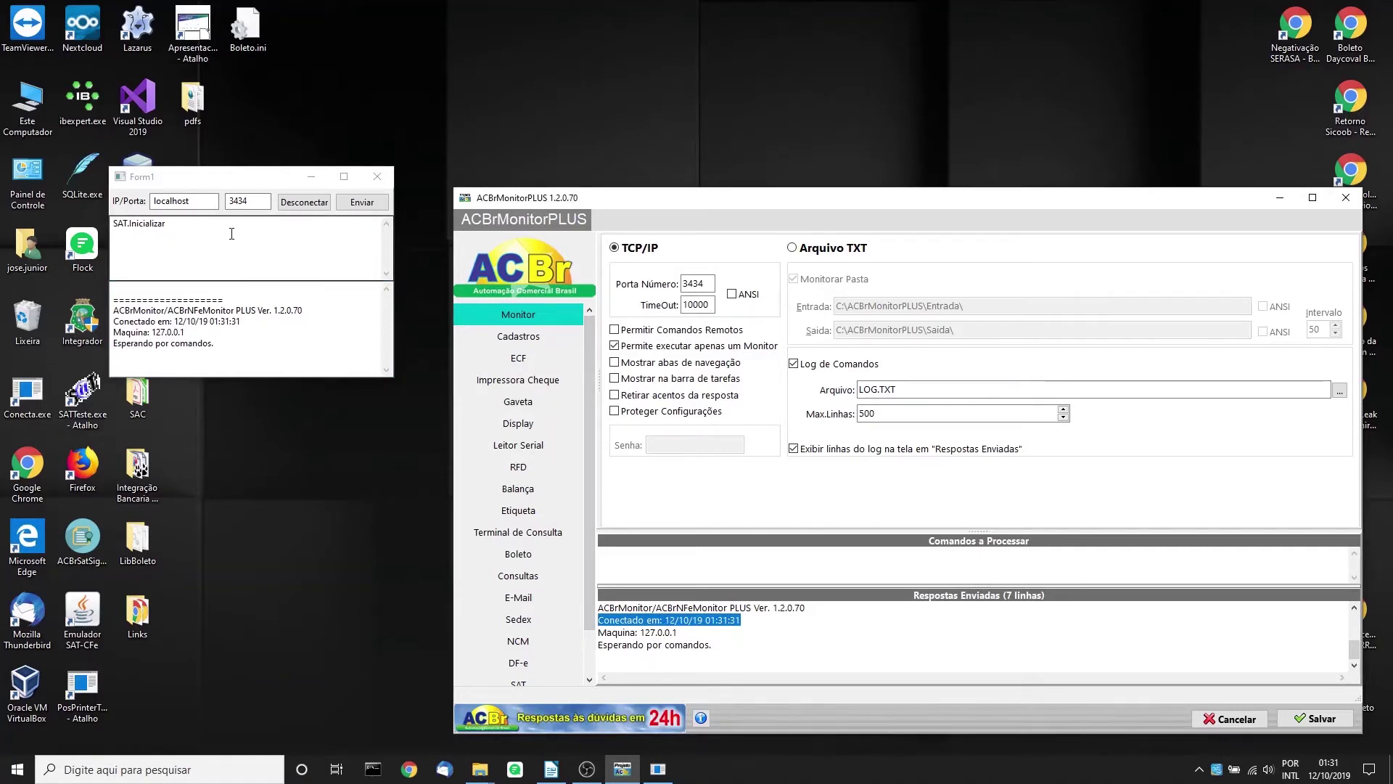
# Step: Move the client window clear of the desktop files, then view the contents of Boleto.ini and close it
pyautogui.moveTo(236, 184); pyautogui.dragTo(222, 123)
pyautogui.doubleClick(278, 177)
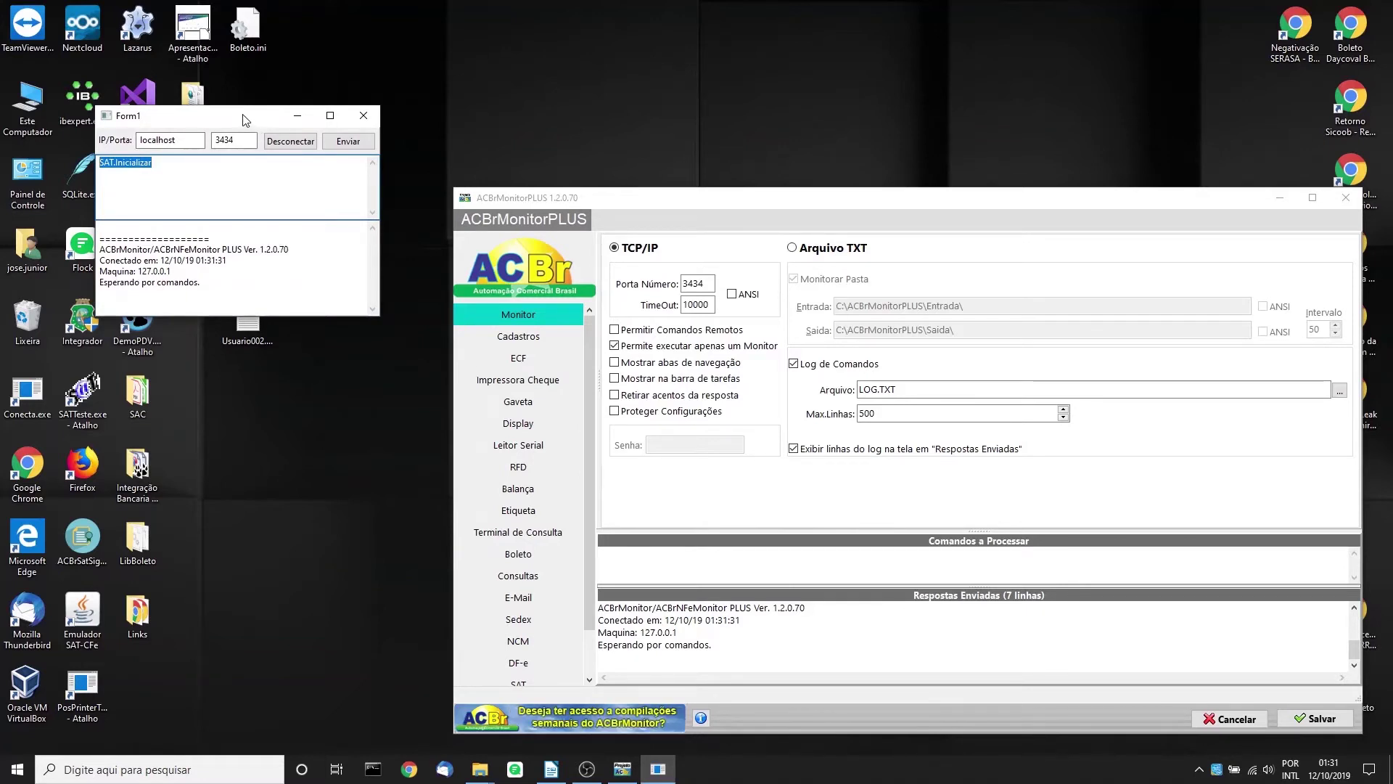
pyautogui.moveTo(244, 119); pyautogui.dragTo(259, 237)
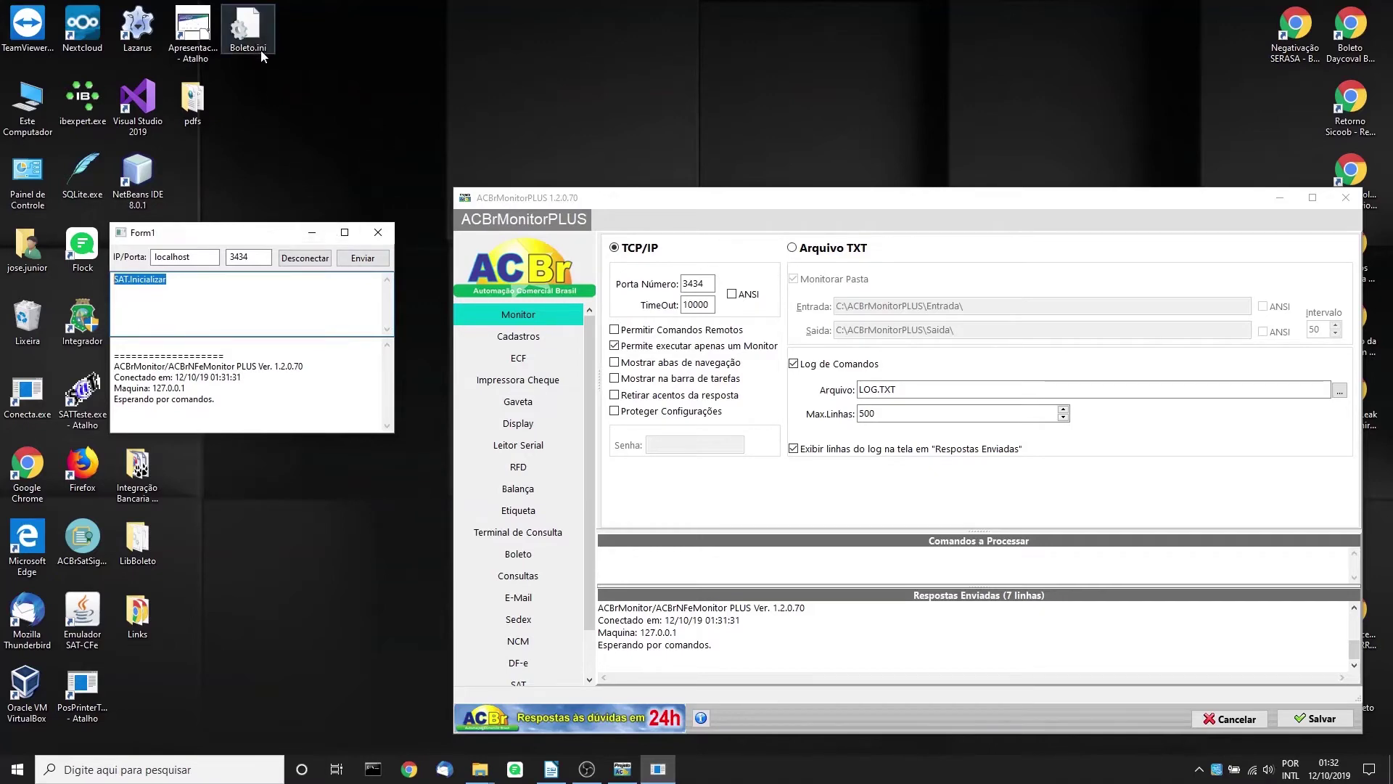
pyautogui.doubleClick(246, 33)
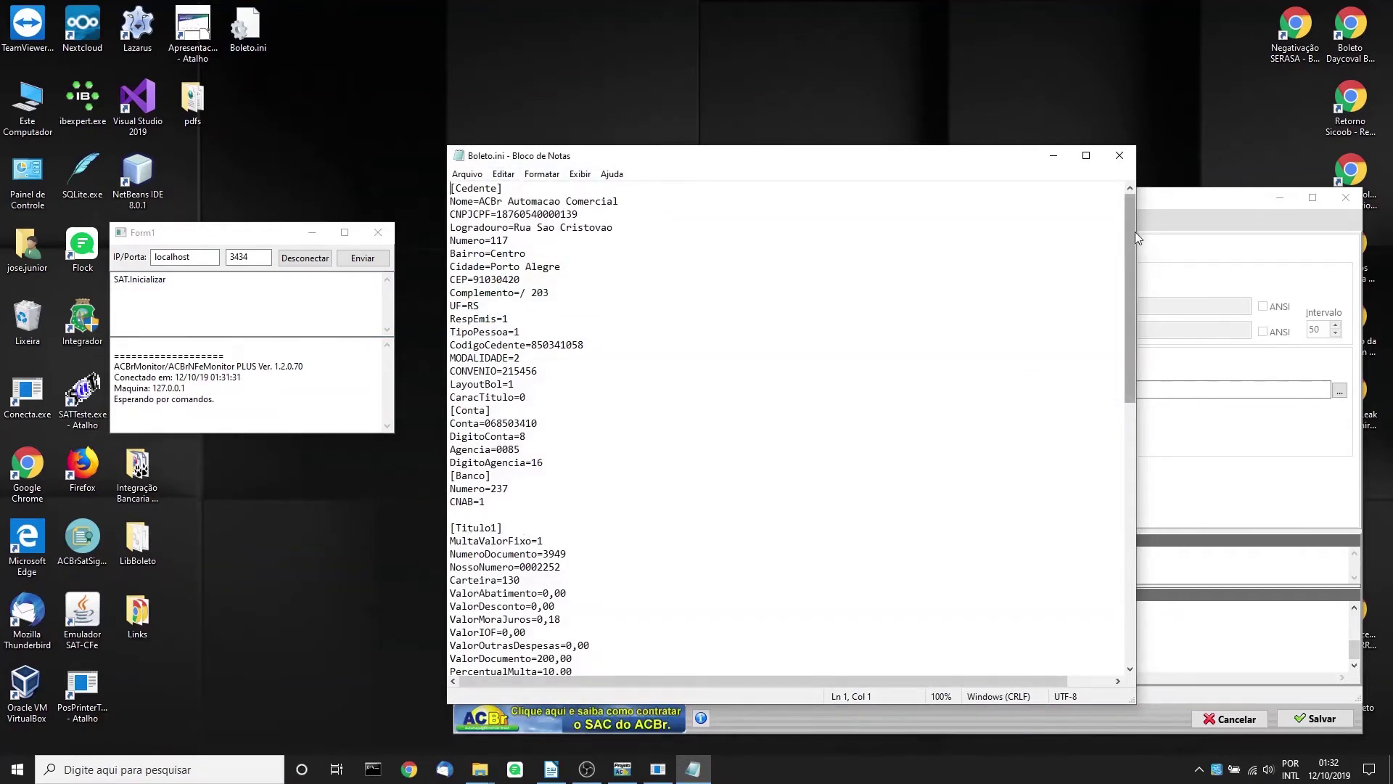
pyautogui.moveTo(1130, 232); pyautogui.dragTo(1136, 198)
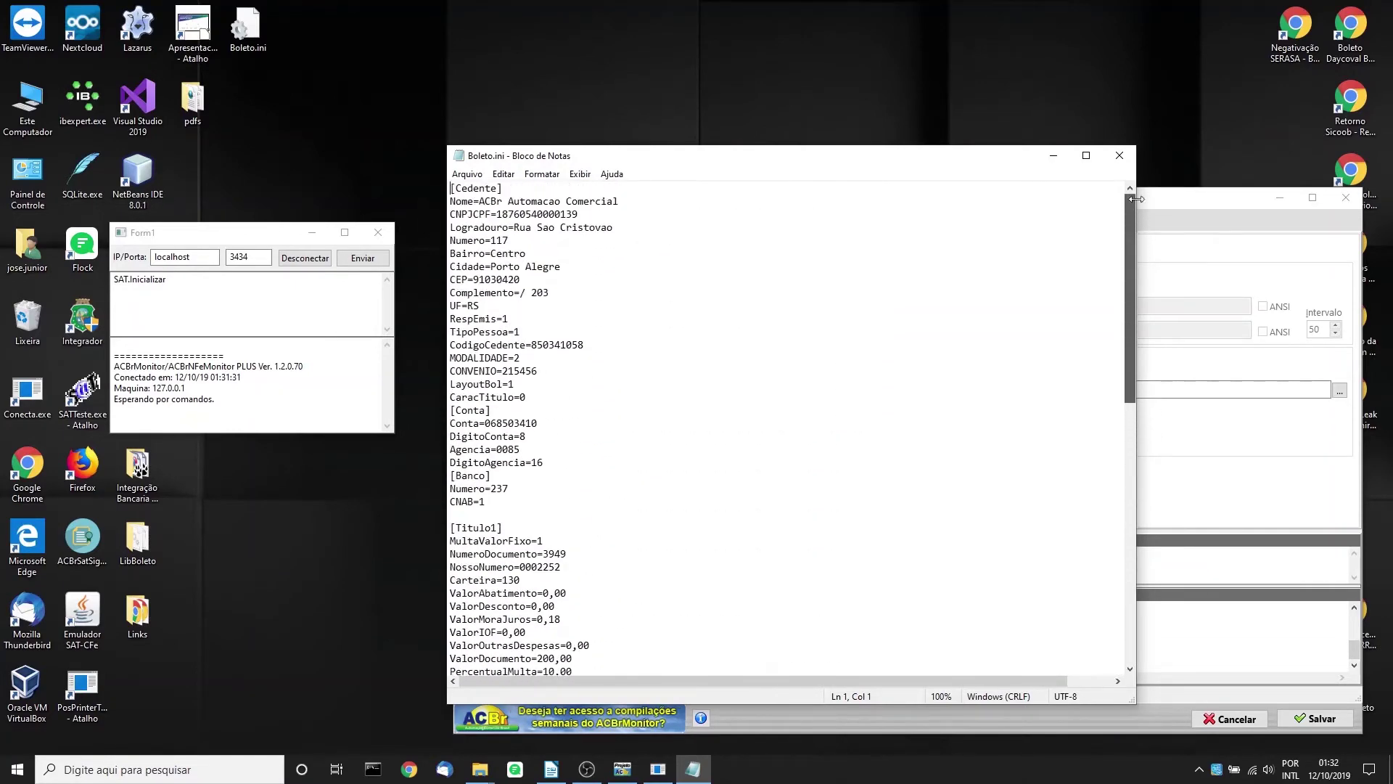
pyautogui.click(1119, 155)
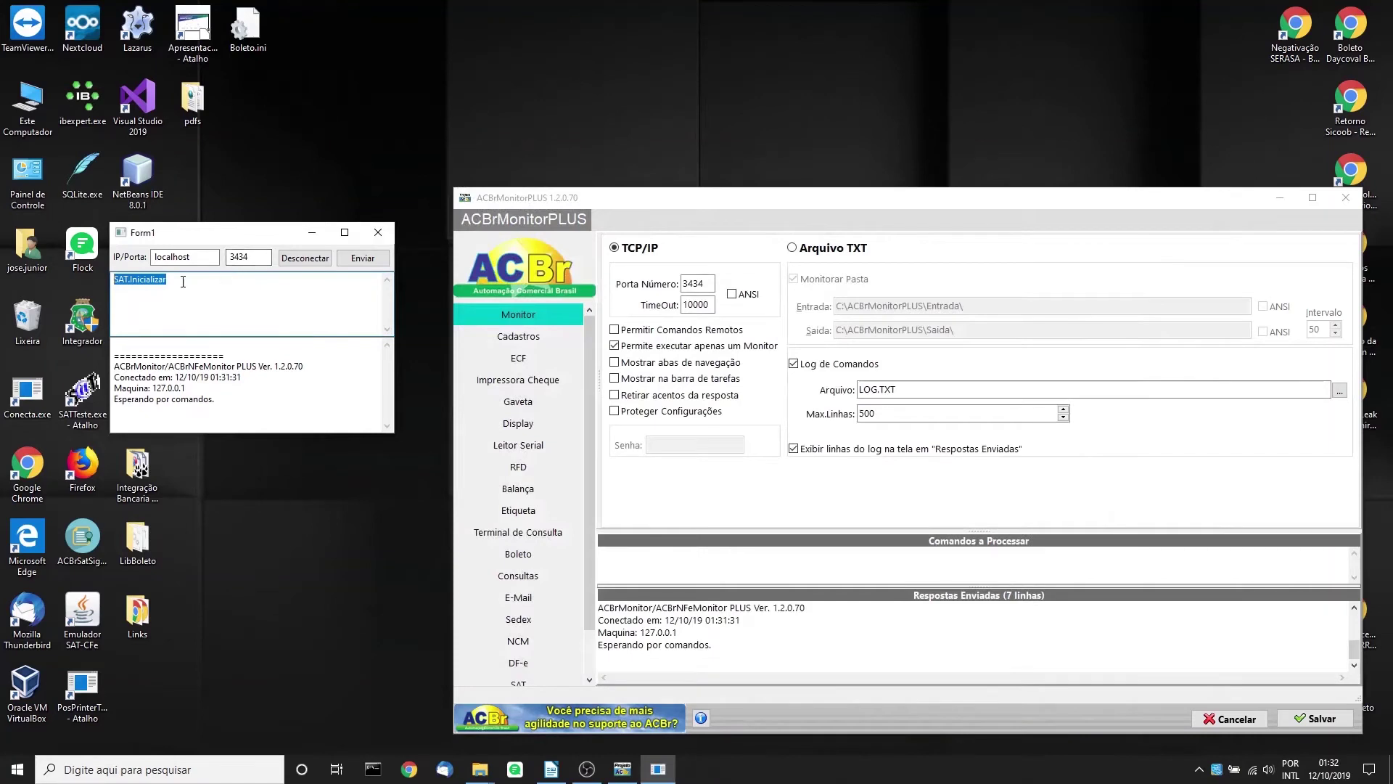
# Step: Replace the client's SAT.Inicializar command with BOLETO.IncluirTitulos("")
pyautogui.click(205, 282)
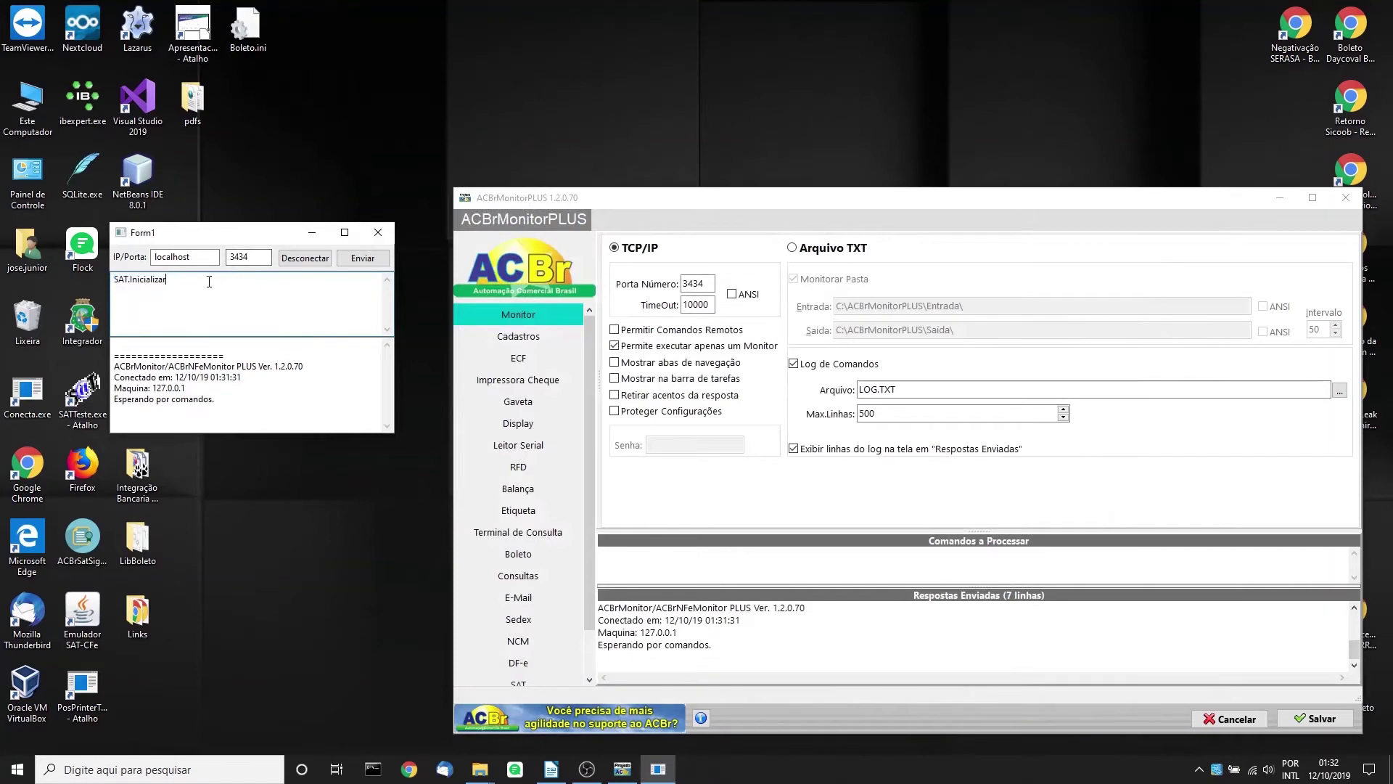
pyautogui.doubleClick(151, 280)
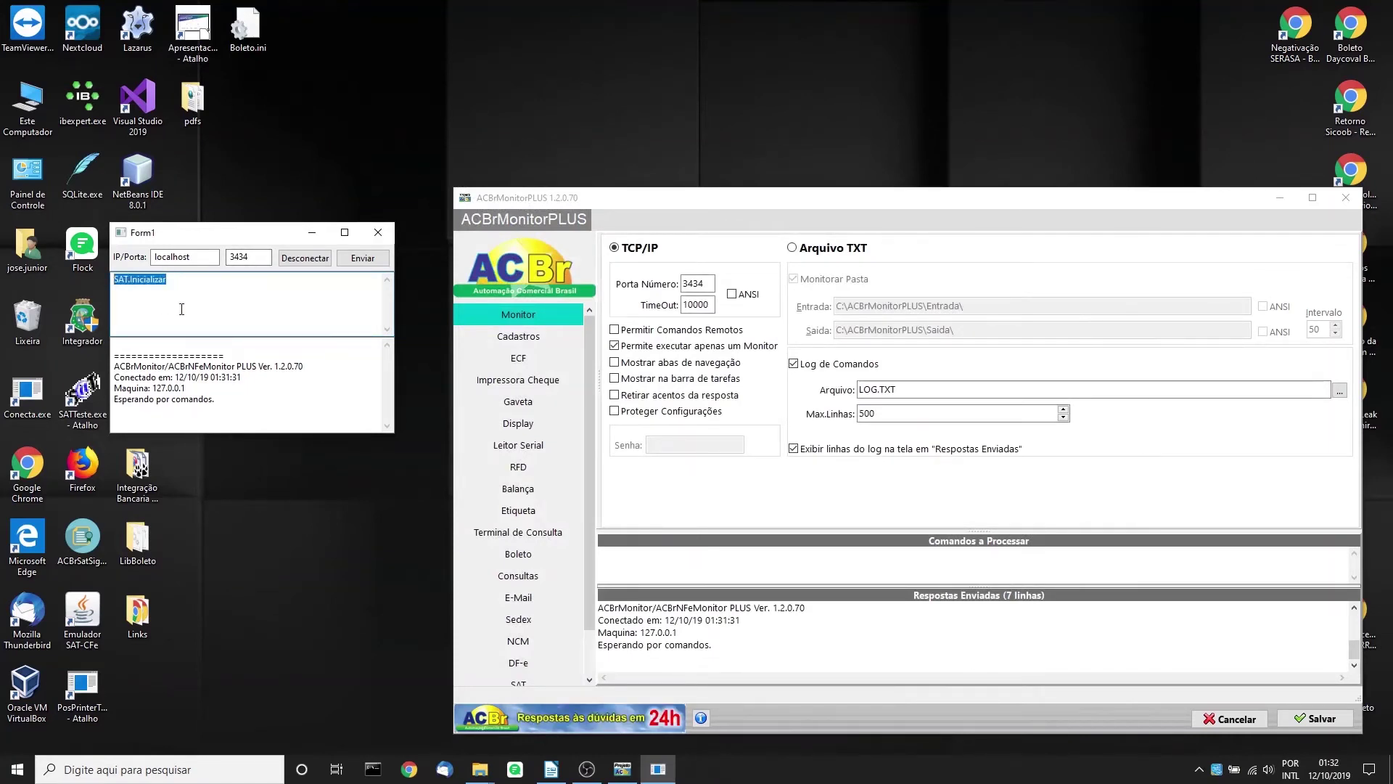
pyautogui.write('BOLETO')
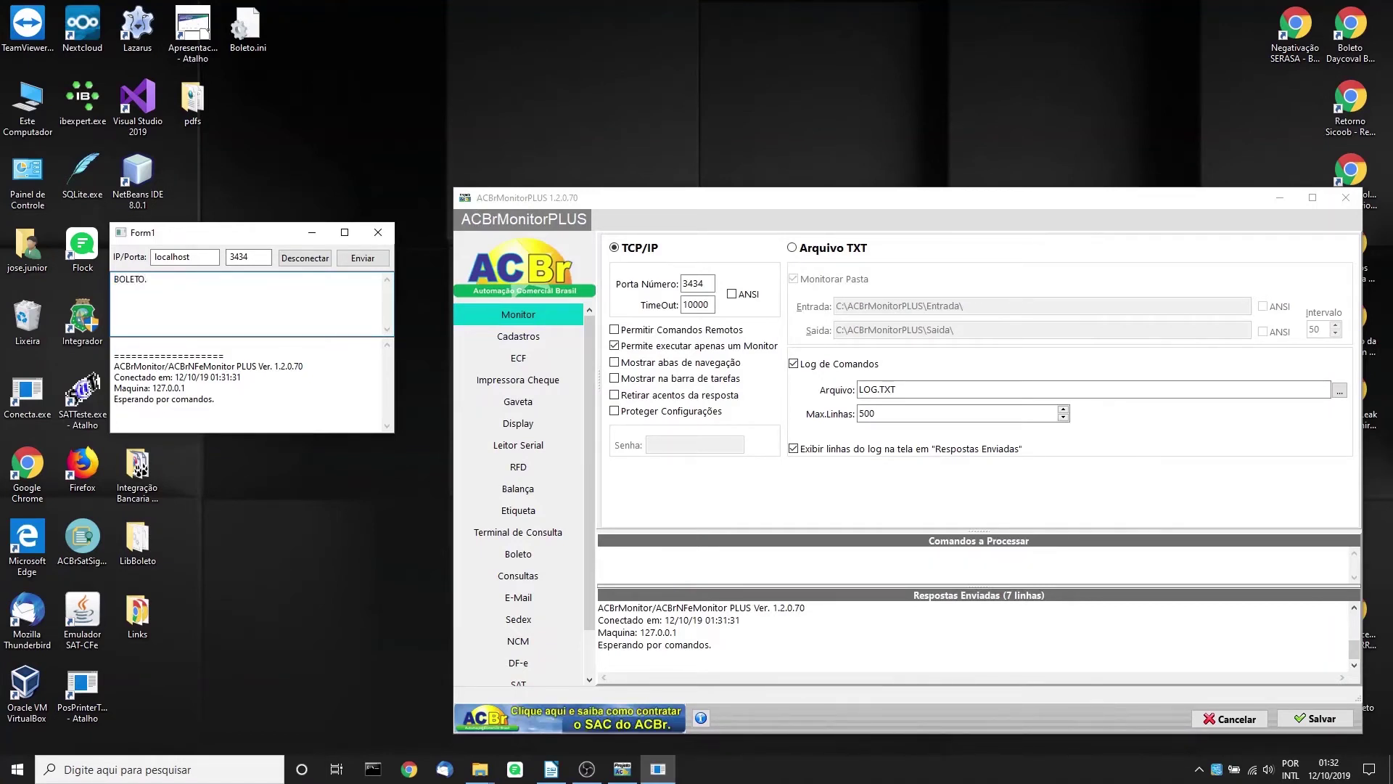
pyautogui.write('.IncluirTitulos(')
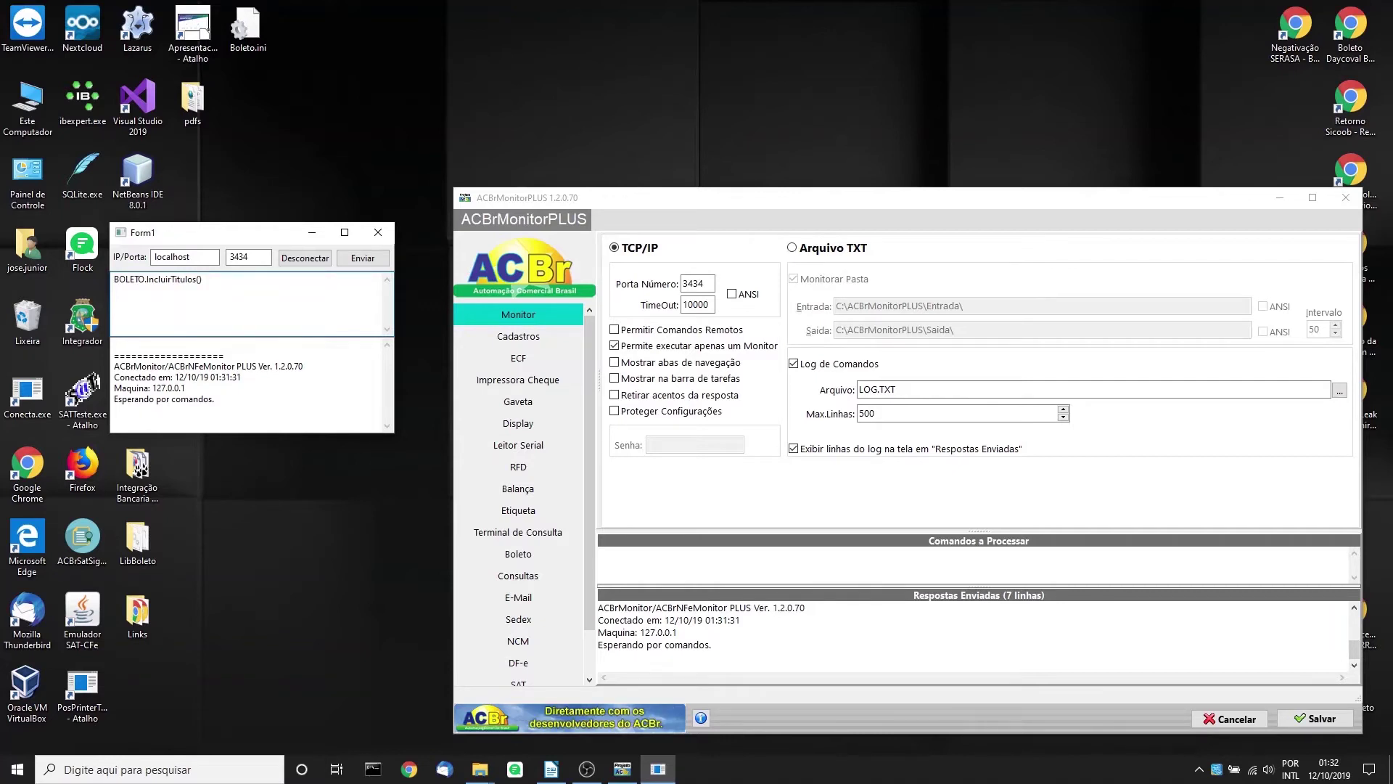
pyautogui.write('""')
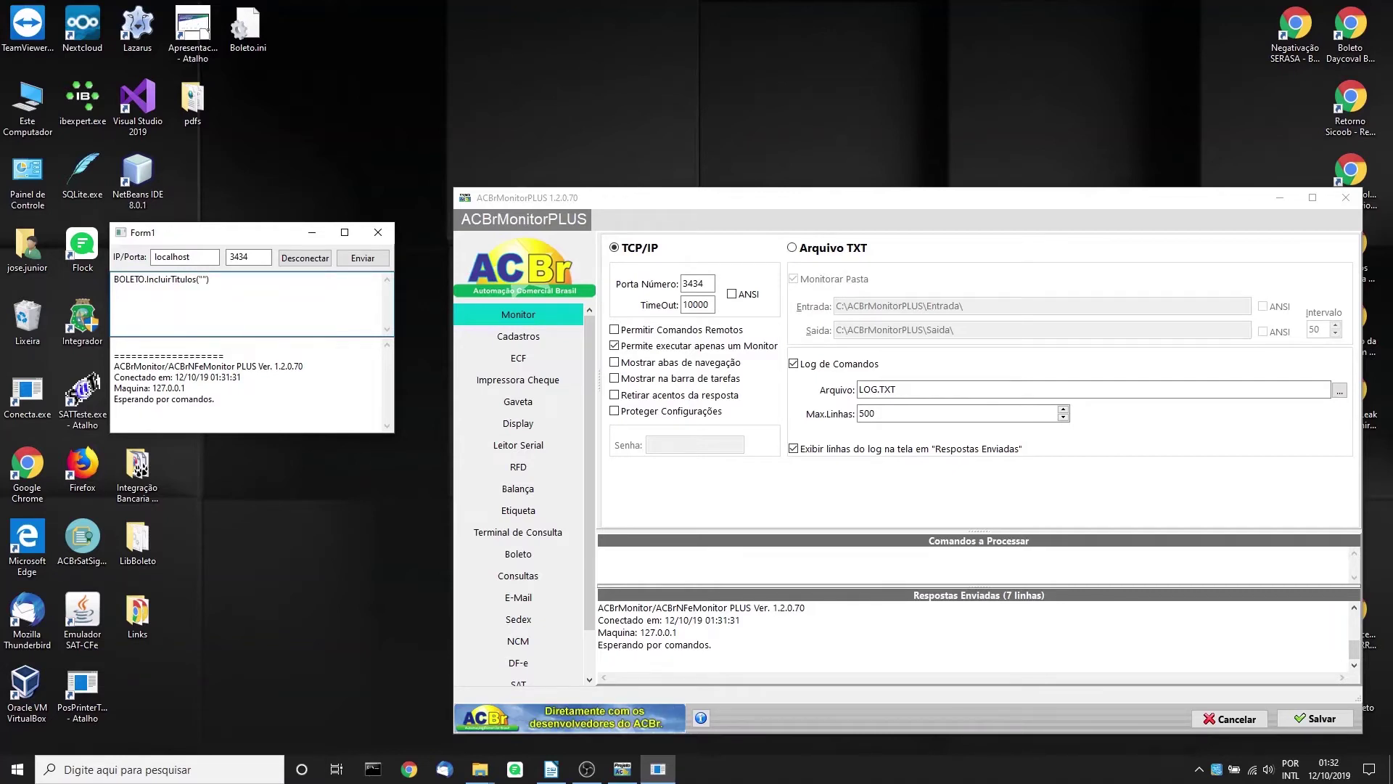
# Step: Copy Boleto.ini's folder path C:\Users\DELL G7\Desktop from its properties and paste it between the quotes of the IncluirTitulos command
pyautogui.rightClick(244, 35)
pyautogui.click(321, 432)
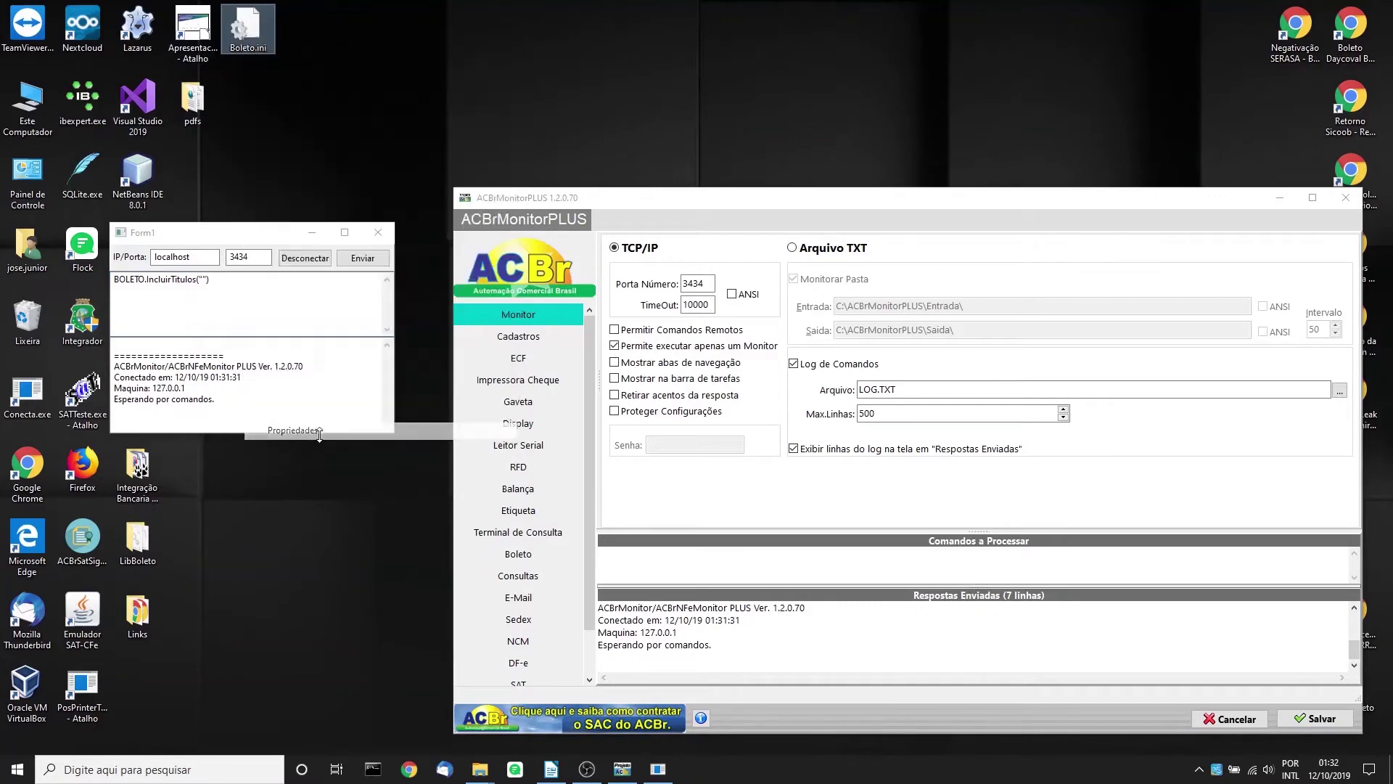
pyautogui.moveTo(418, 184); pyautogui.dragTo(317, 183)
pyautogui.hotkey('ctrl', 'c')
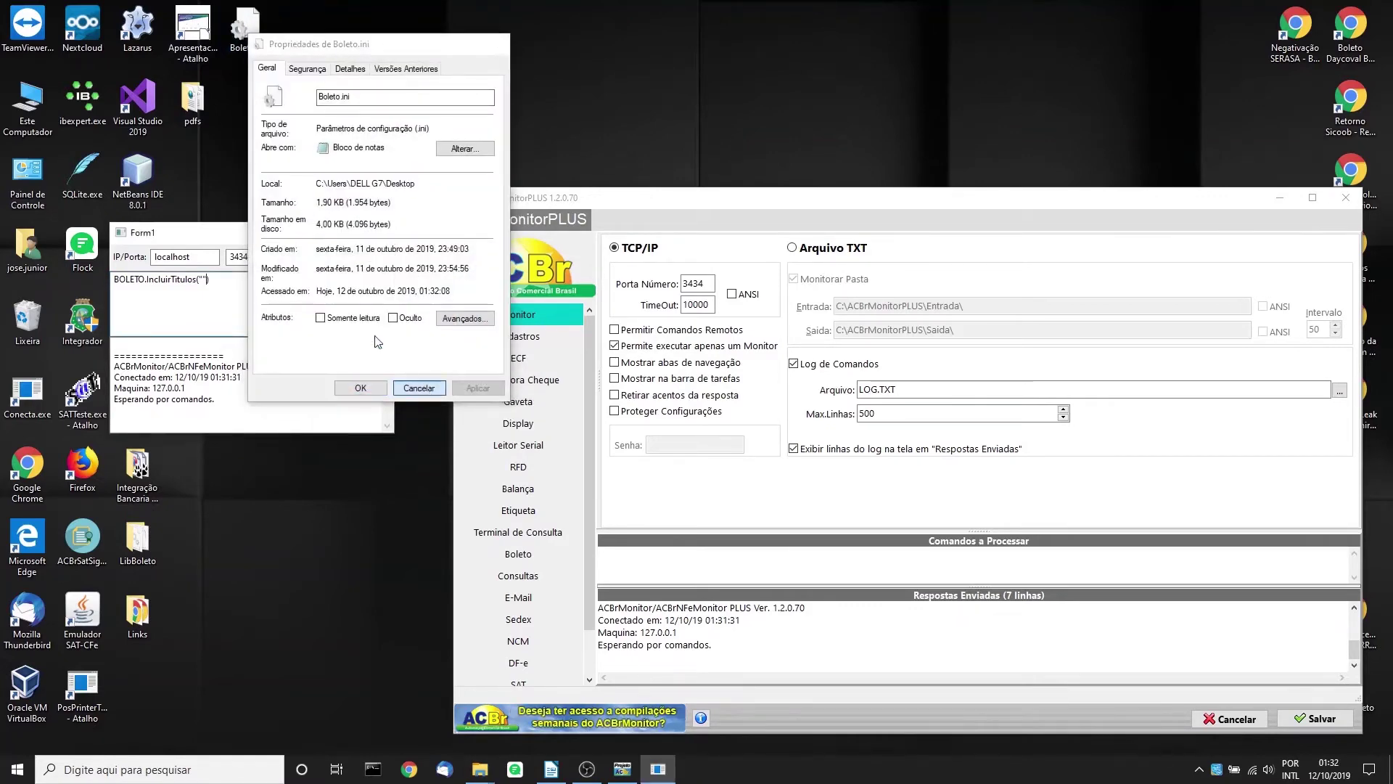
pyautogui.click(419, 388)
pyautogui.click(203, 280)
pyautogui.hotkey('ctrl', 'v')
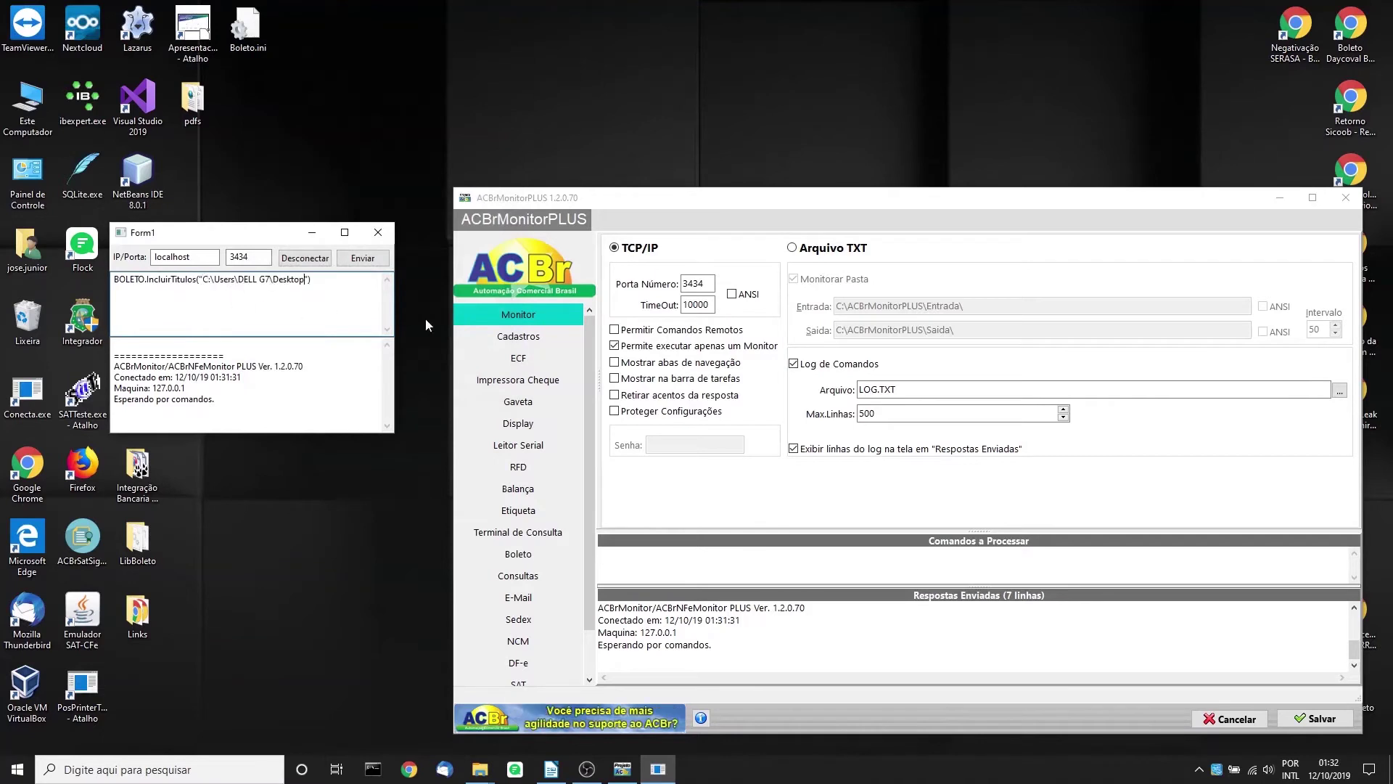
# Step: Complete the IncluirTitulos command with \Boleto.ini after the folder path and a second parameter "I", send it, and close the boleto preview
pyautogui.write('\\Boleto')
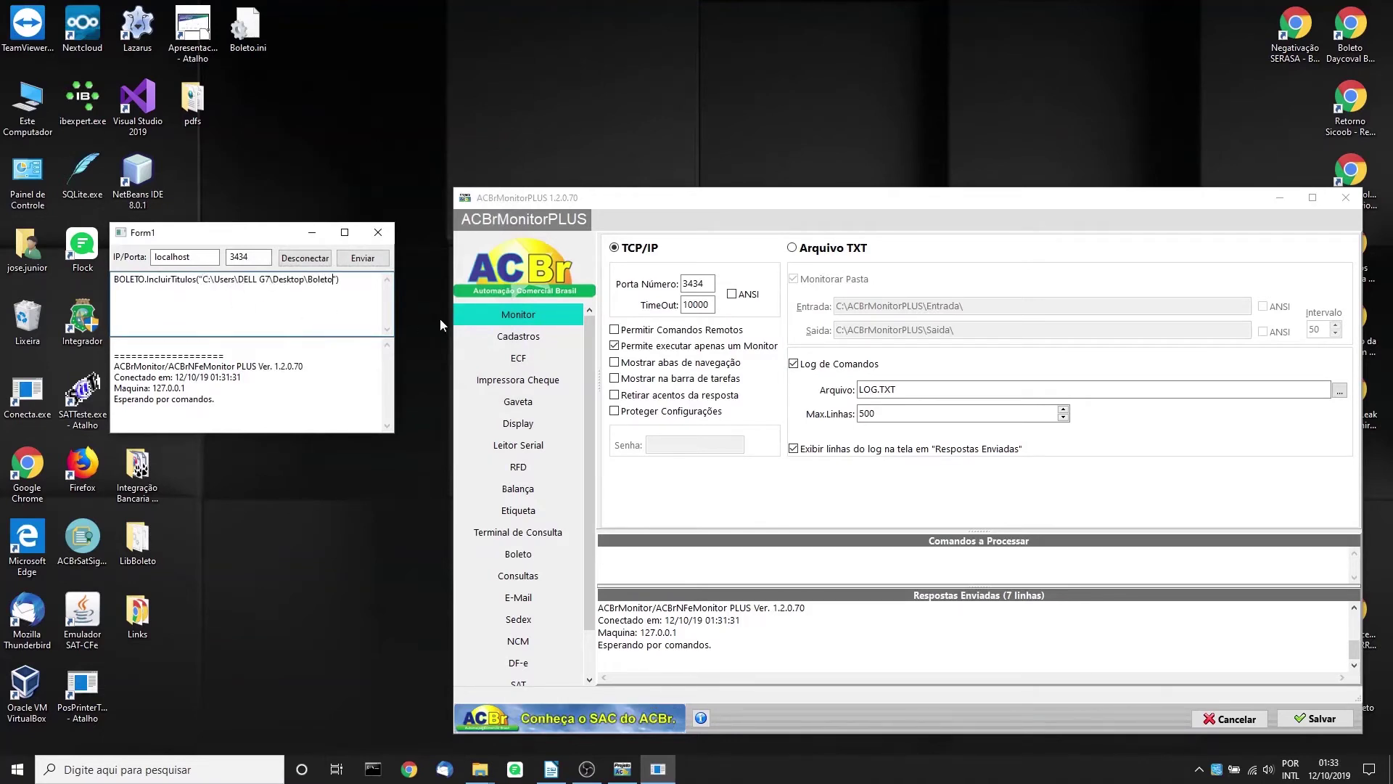
pyautogui.write('.ini')
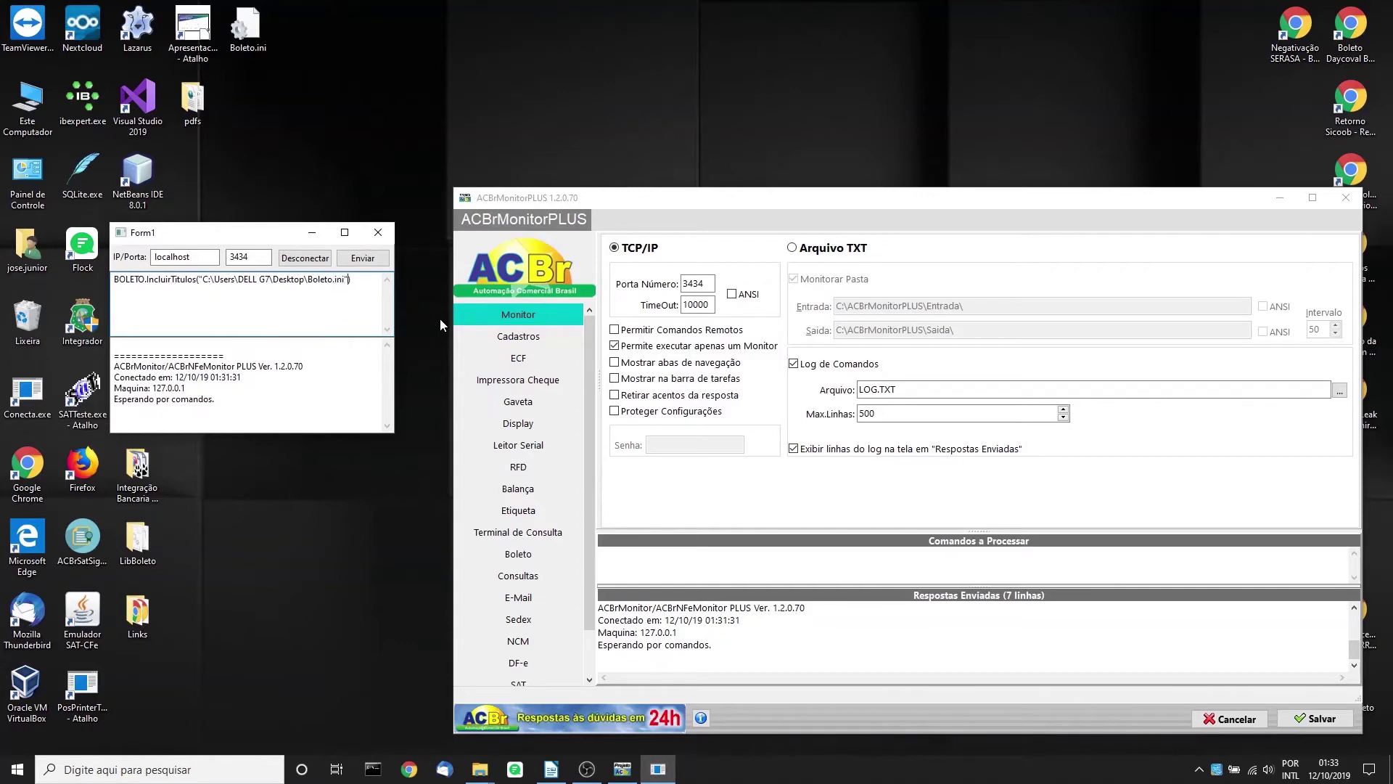
pyautogui.press('Right')
pyautogui.write(',""')
pyautogui.press('Left')
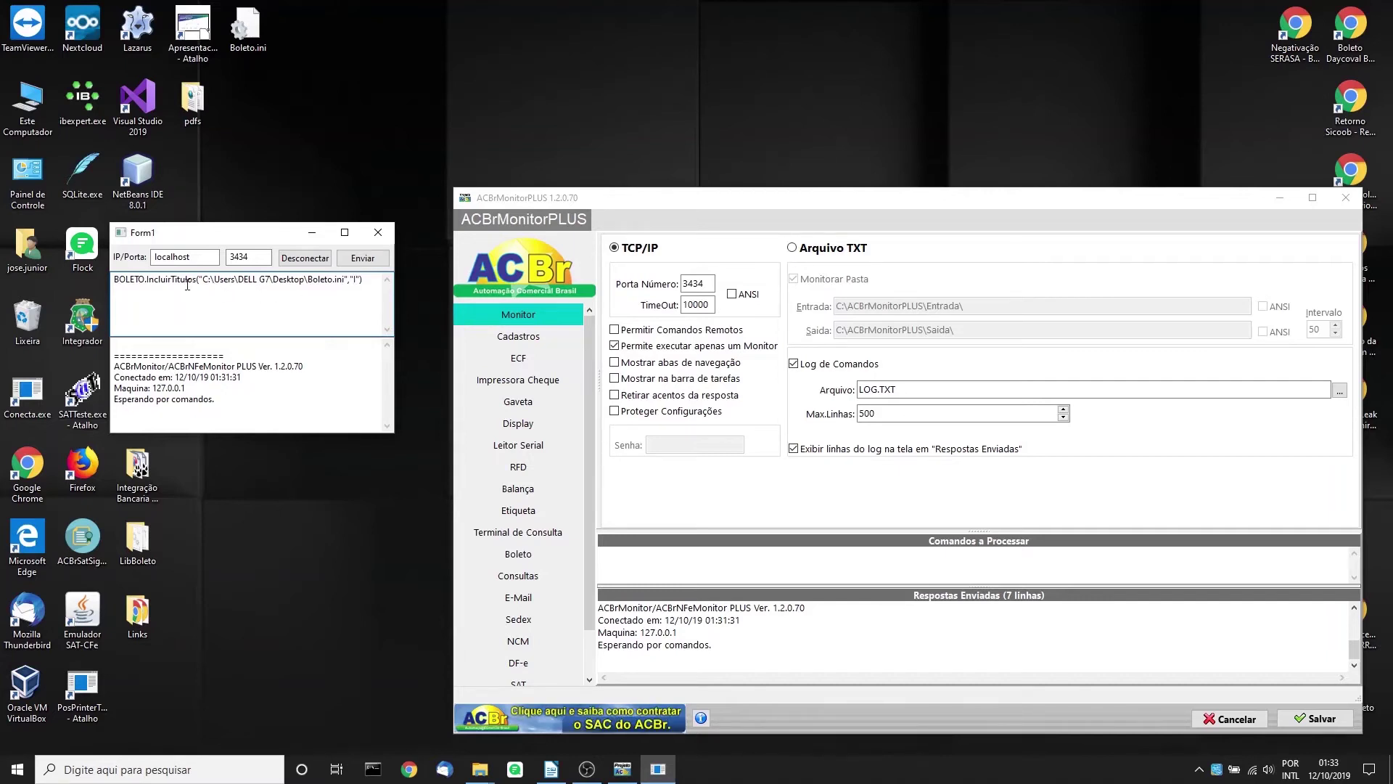
pyautogui.click(363, 260)
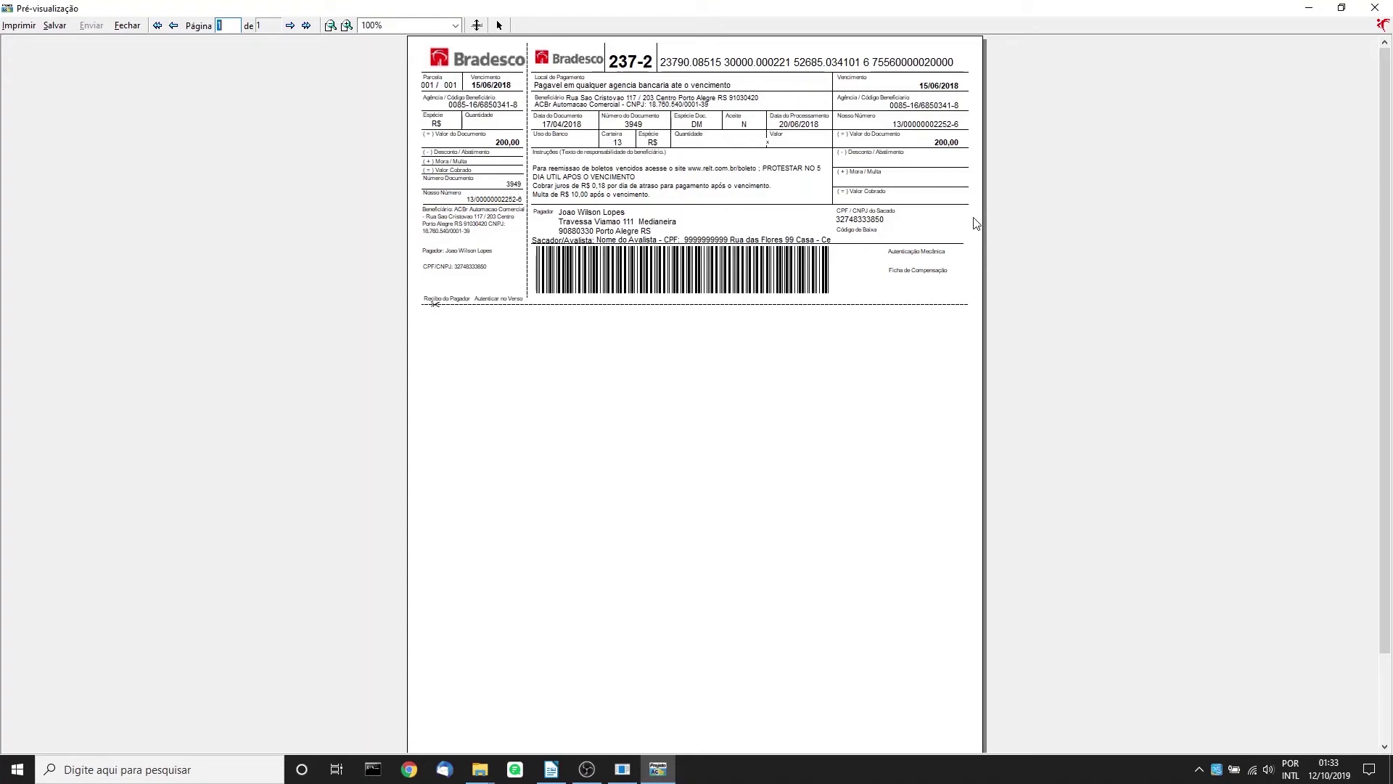
pyautogui.click(1379, 9)
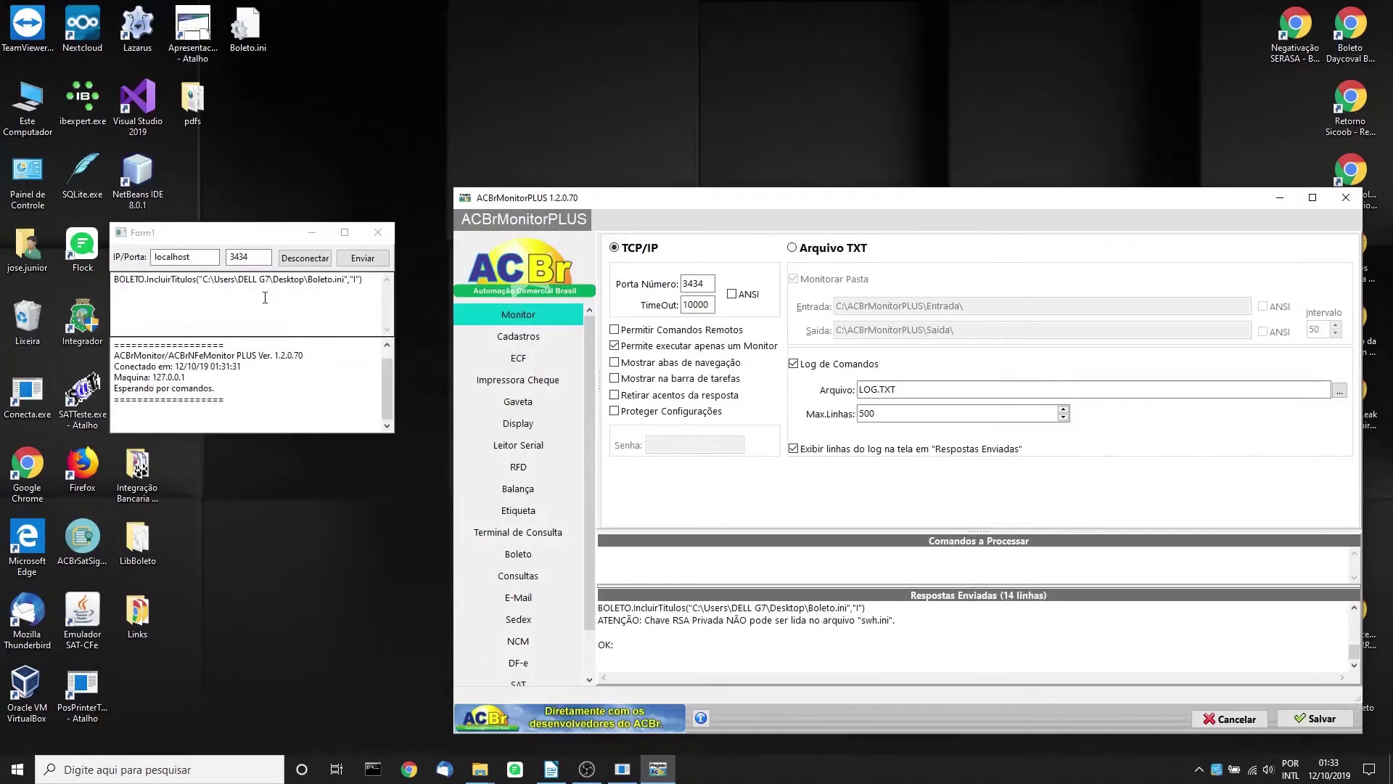
# Step: Examine the monitor's reply to the IncluirTitulos command in its sent responses
pyautogui.doubleClick(605, 645)
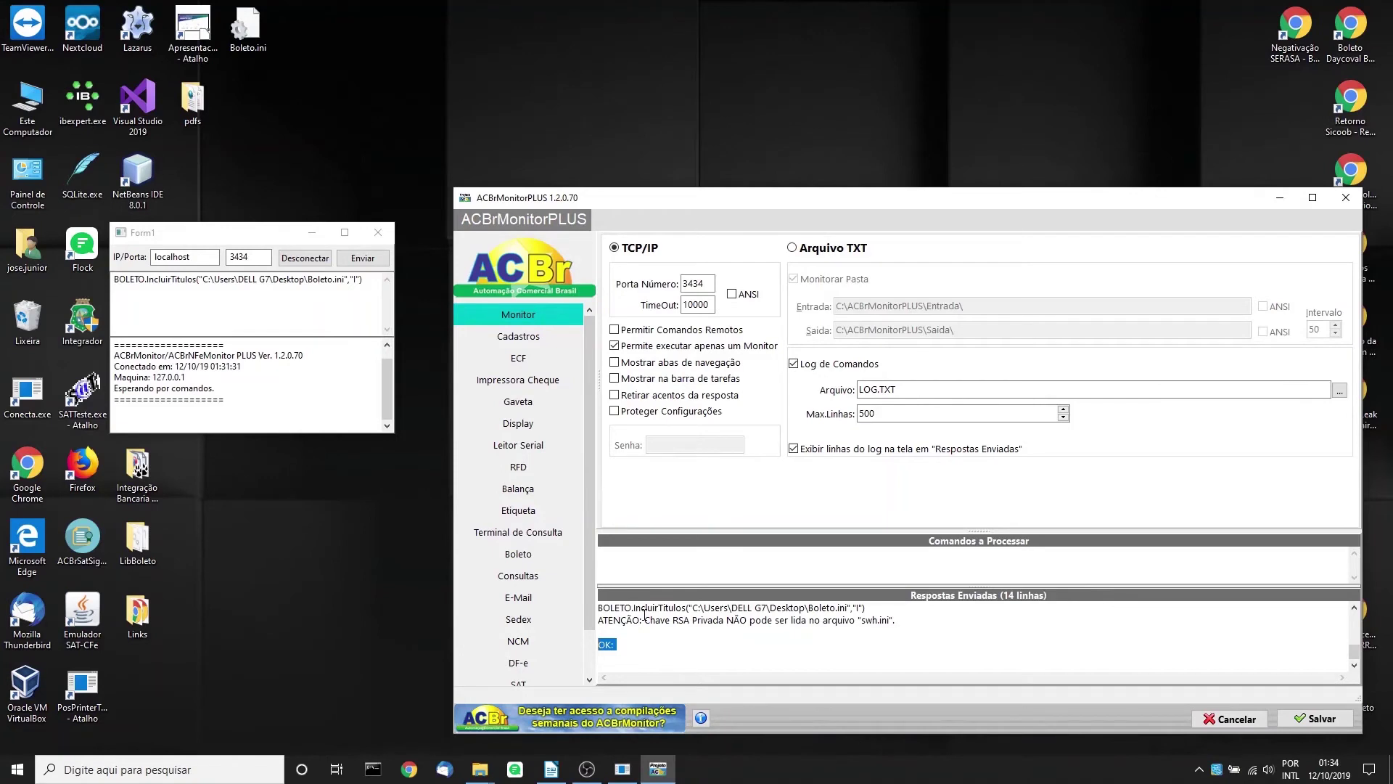
pyautogui.click(708, 656)
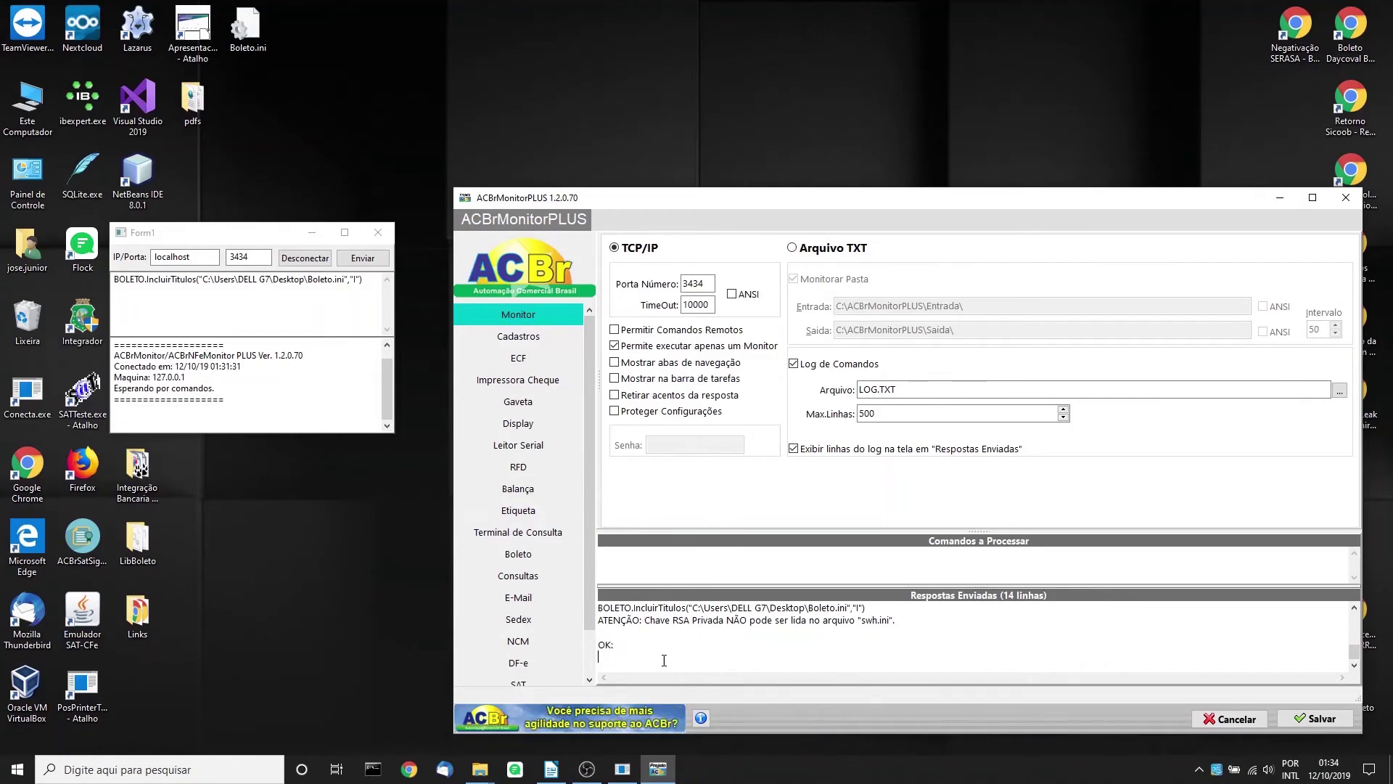
pyautogui.doubleClick(626, 642)
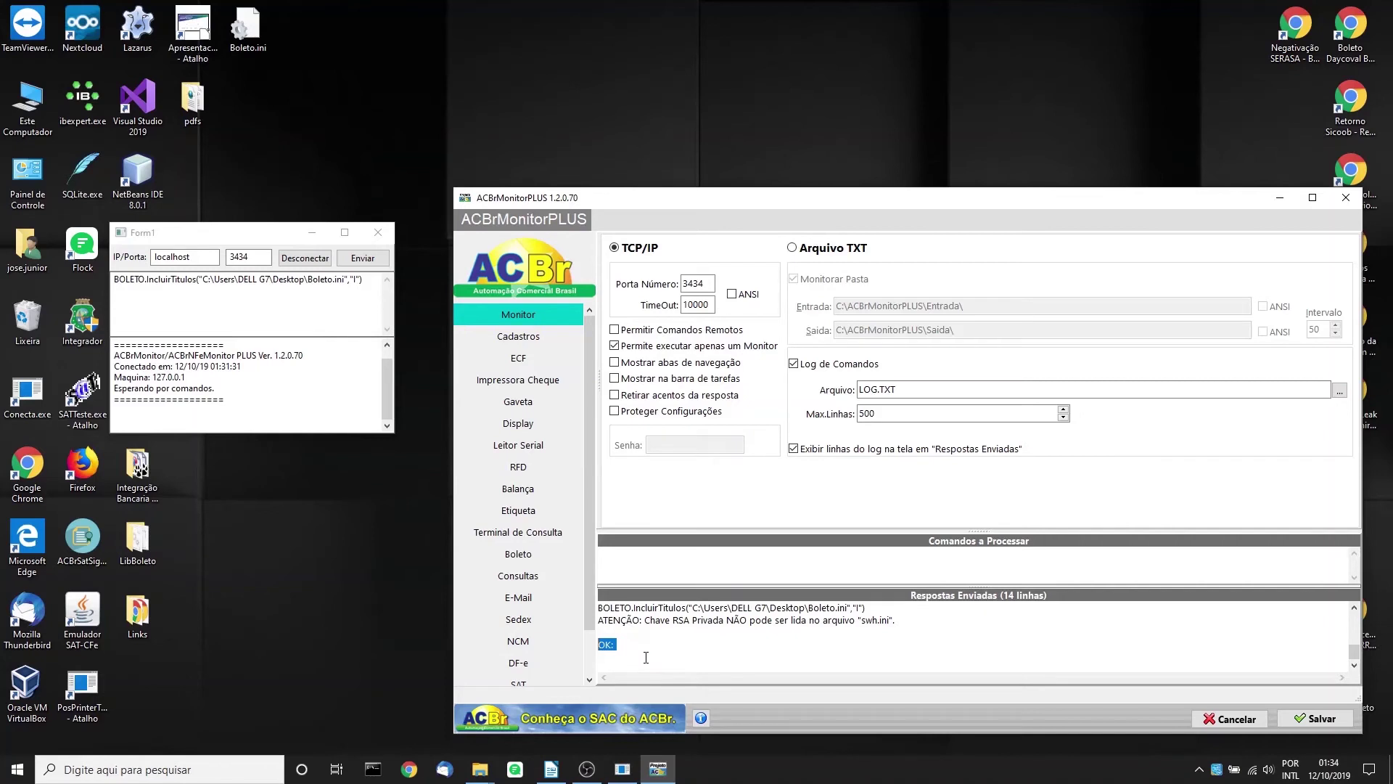
pyautogui.click(641, 643)
pyautogui.moveTo(616, 643); pyautogui.dragTo(589, 646)
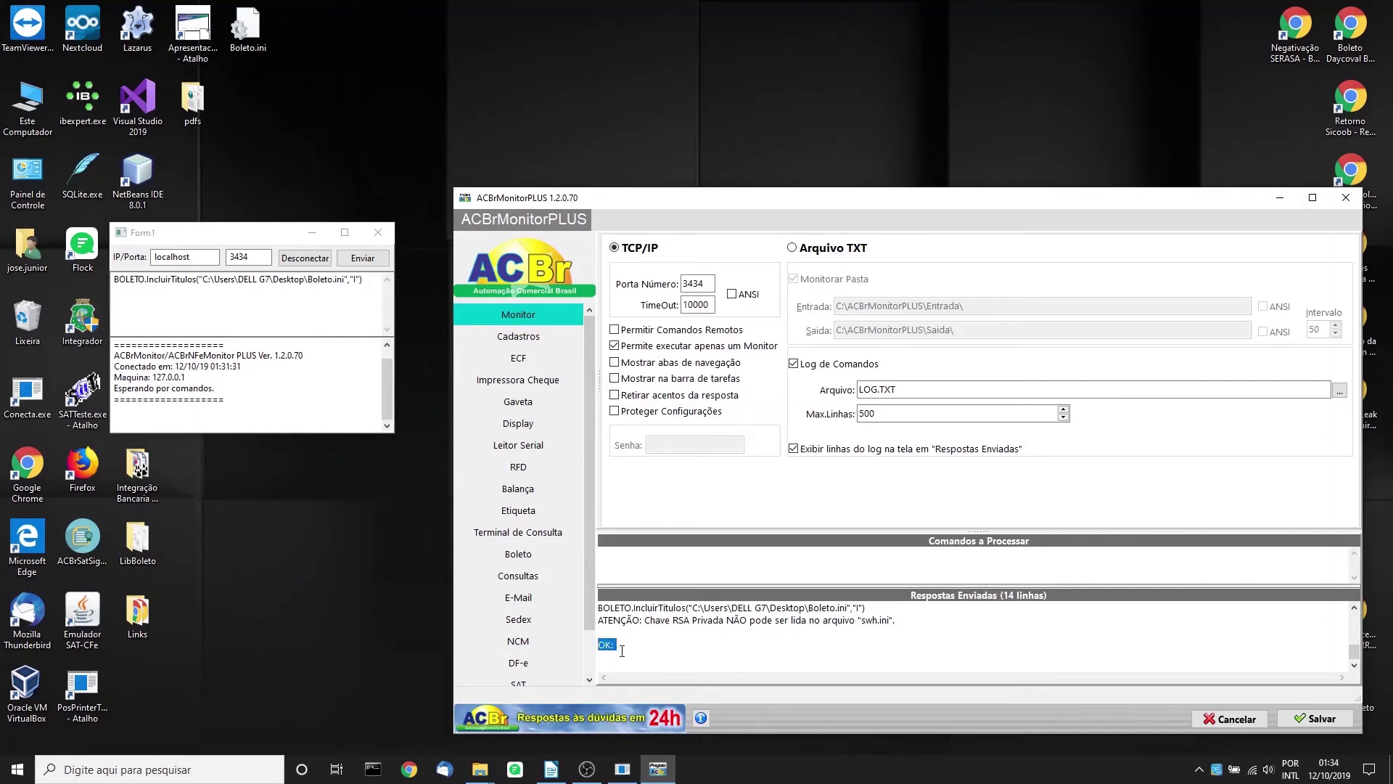
pyautogui.click(618, 644)
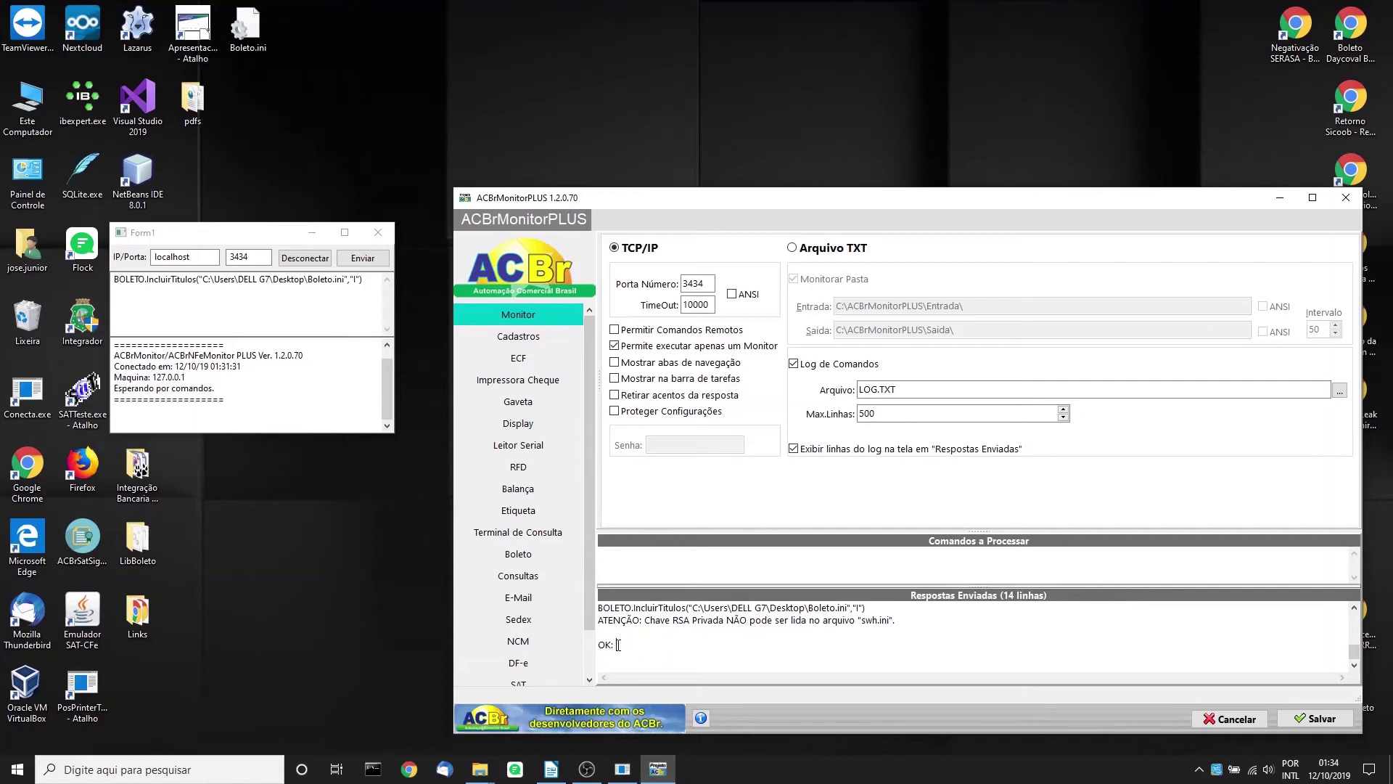
pyautogui.moveTo(617, 645); pyautogui.dragTo(597, 645)
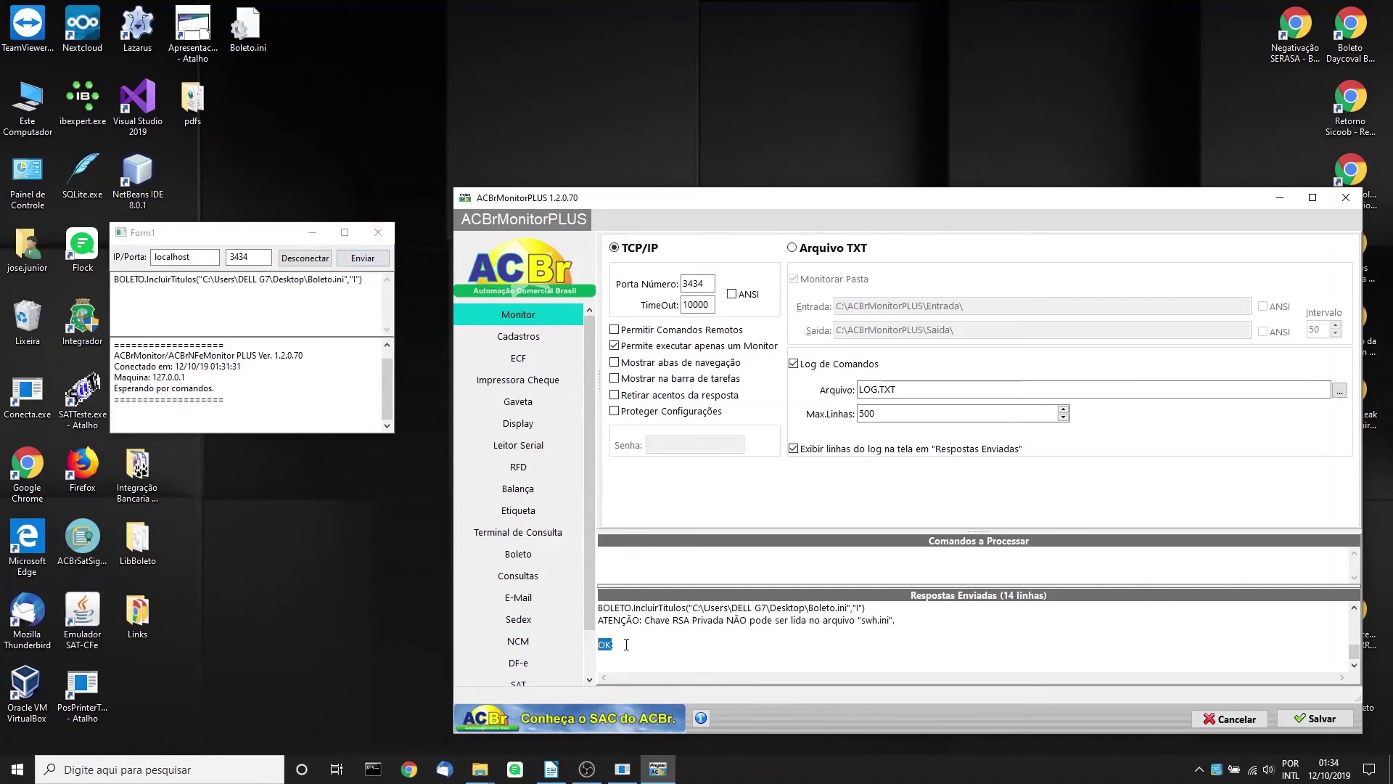
pyautogui.moveTo(618, 644); pyautogui.dragTo(596, 648)
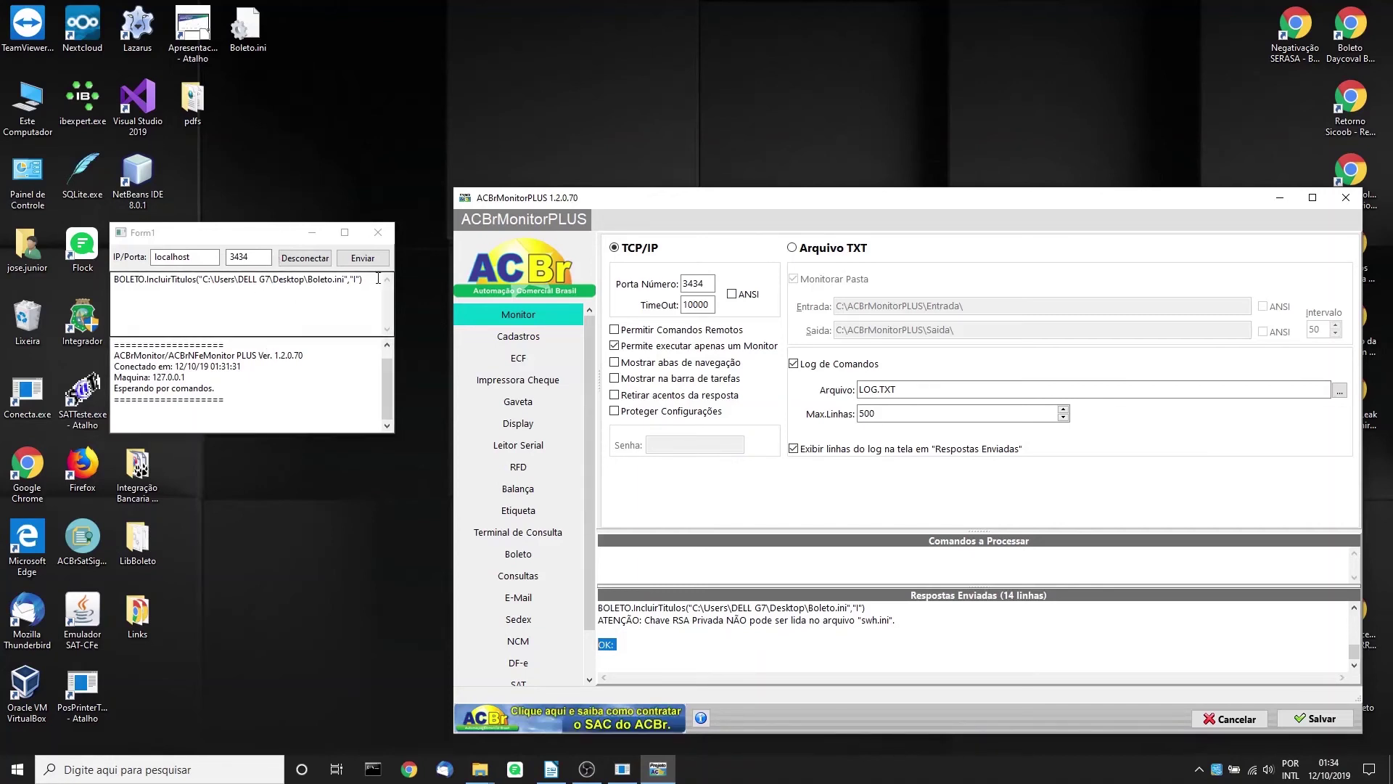
# Step: Replace the IncluirTitulos command in the client with BOLETO.GerarRemessa() and move the client window clear of Boleto.ini
pyautogui.moveTo(378, 278); pyautogui.dragTo(144, 274)
pyautogui.moveTo(202, 233); pyautogui.dragTo(199, 297)
pyautogui.write('.')
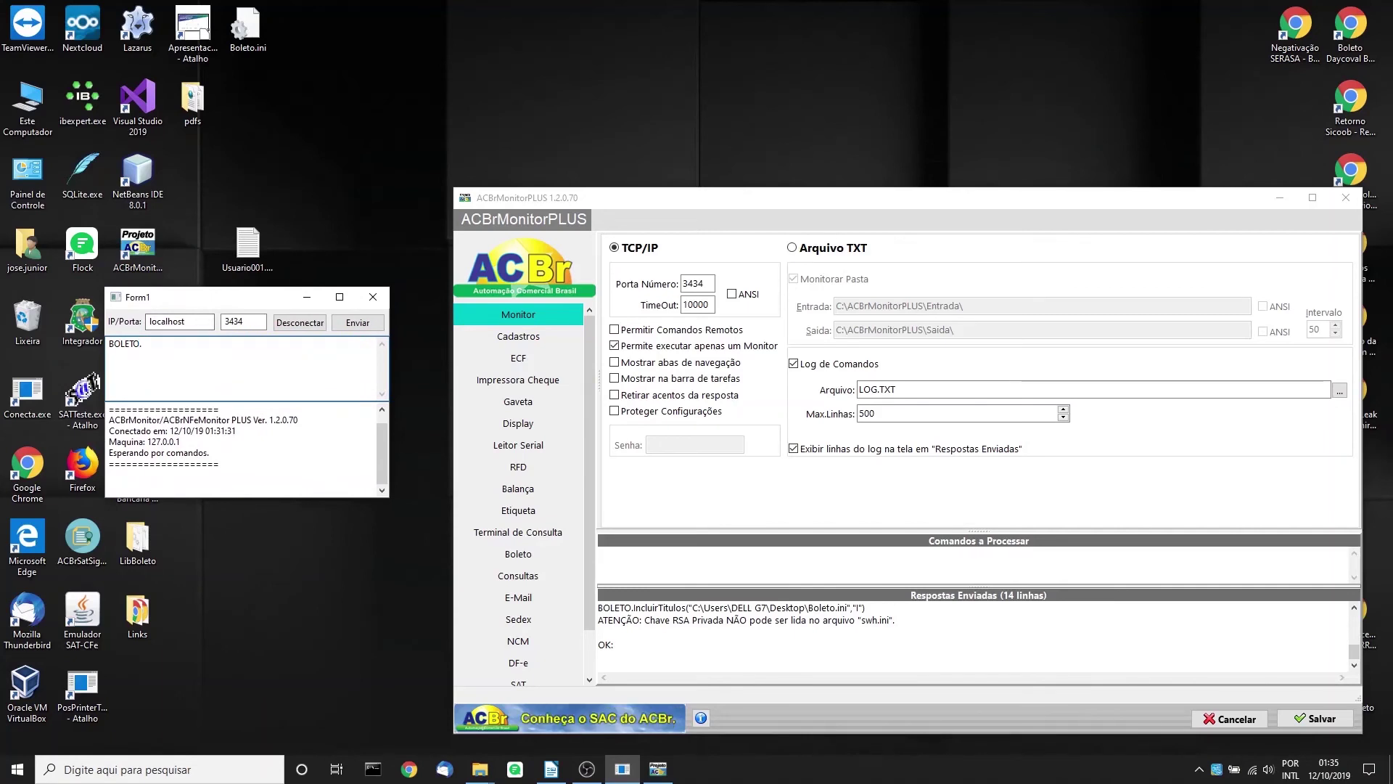
pyautogui.write('G')
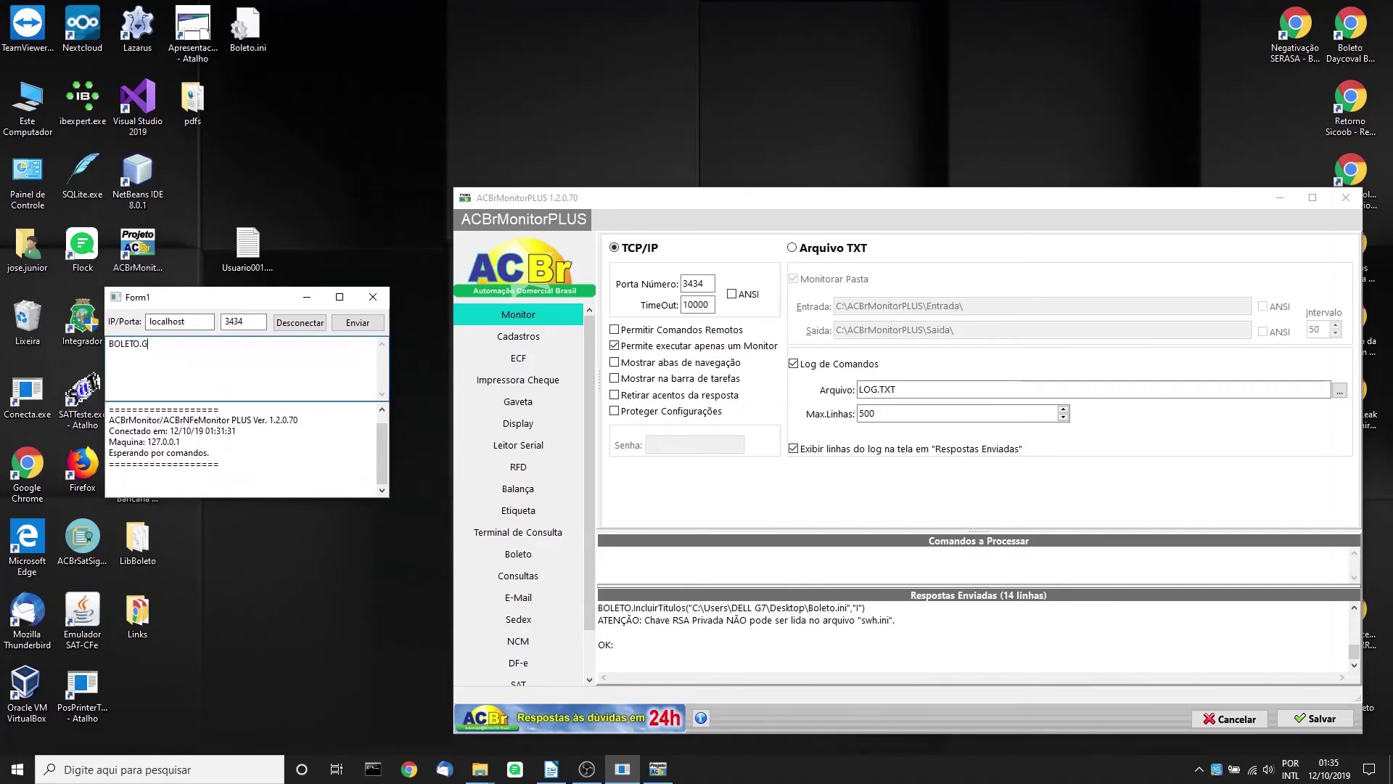
pyautogui.write('erarRemessa')
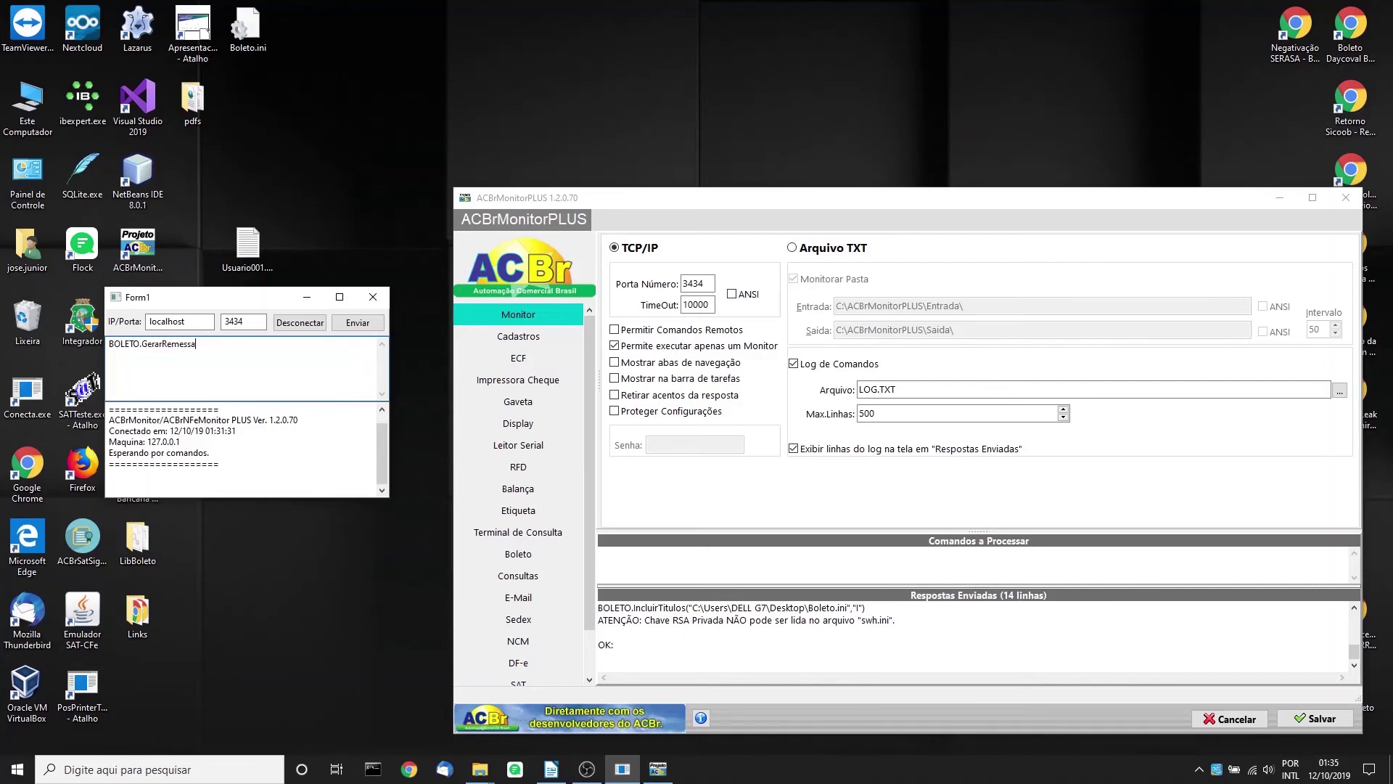
pyautogui.write('()')
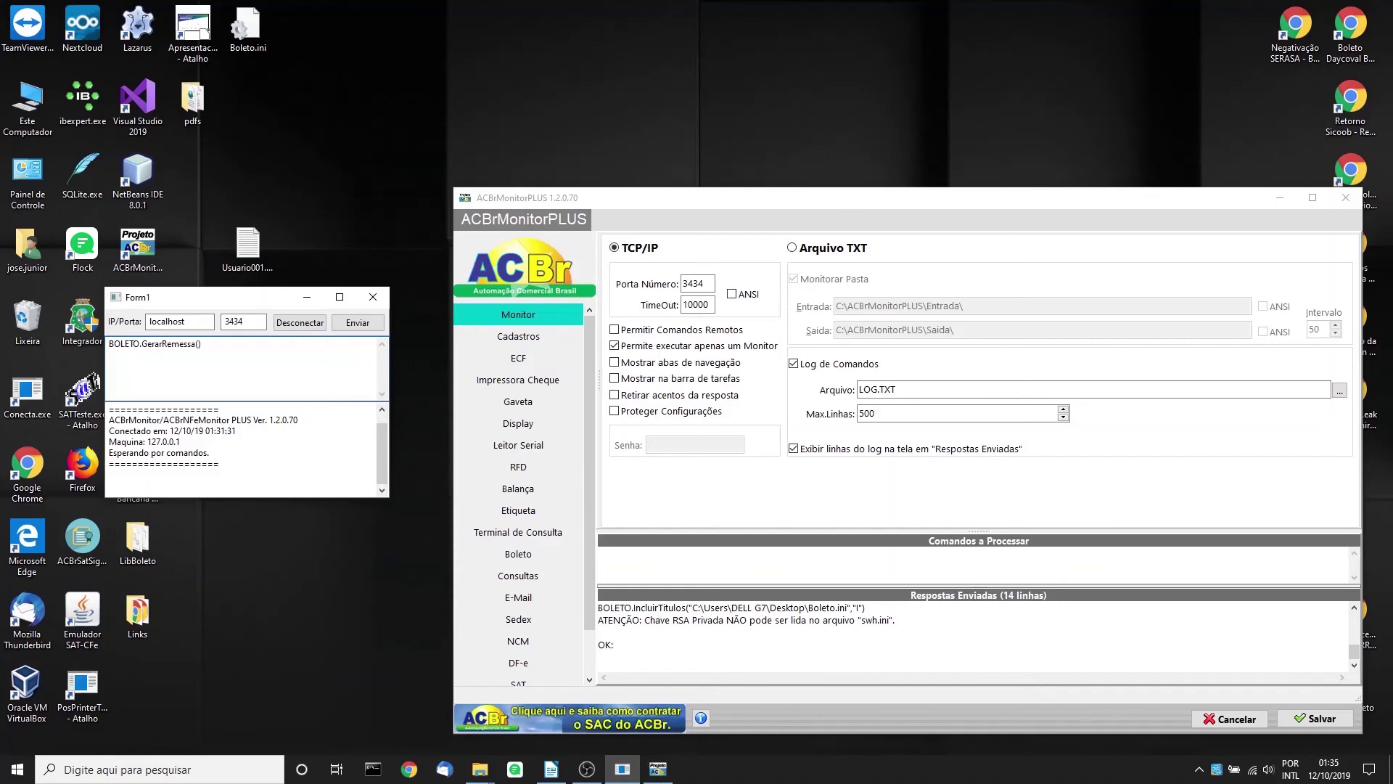
# Step: Fill in the GerarRemessa parameters "C:\Users\DELL G7\Desktop" and "Remessa1", and send the command to the monitor
pyautogui.write('""')
pyautogui.write('C:\\Users\\DELL G7\\Desktop')
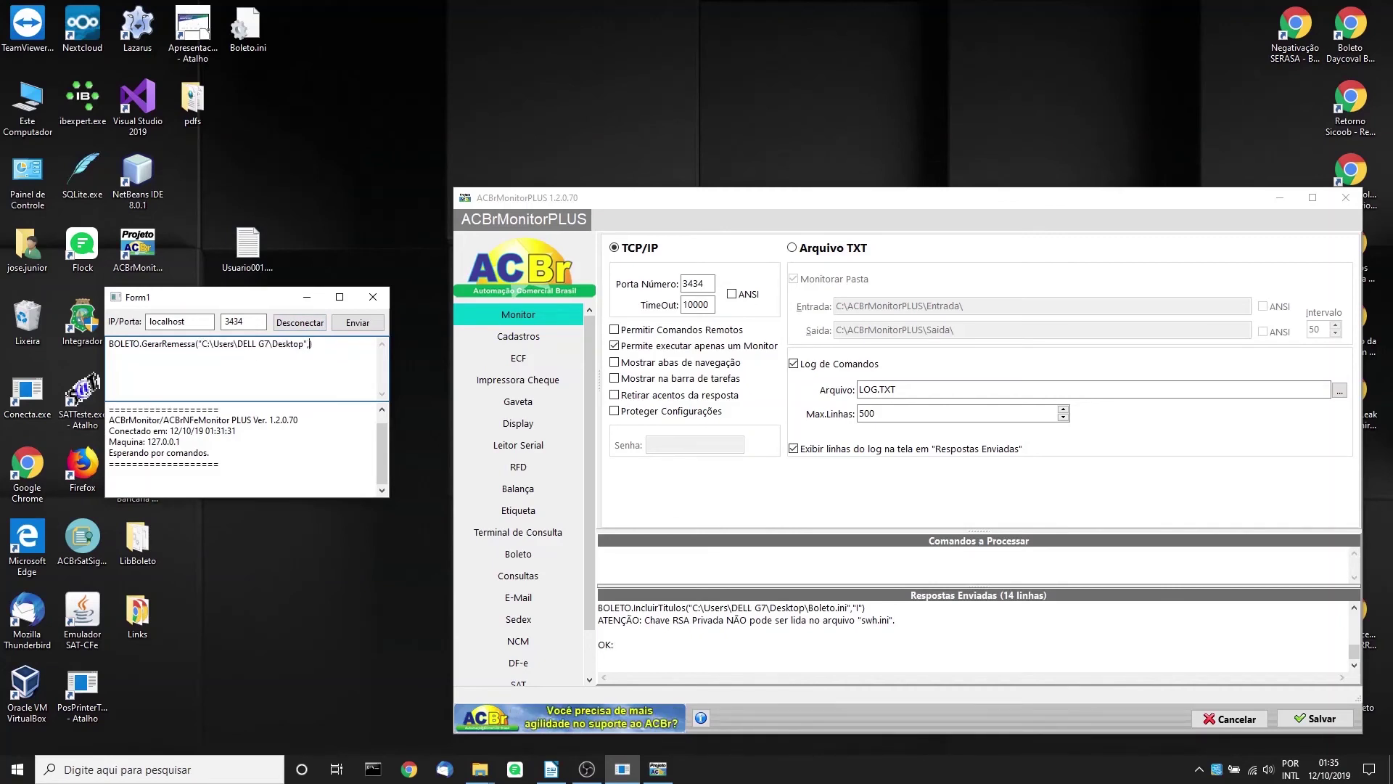
pyautogui.write('","')
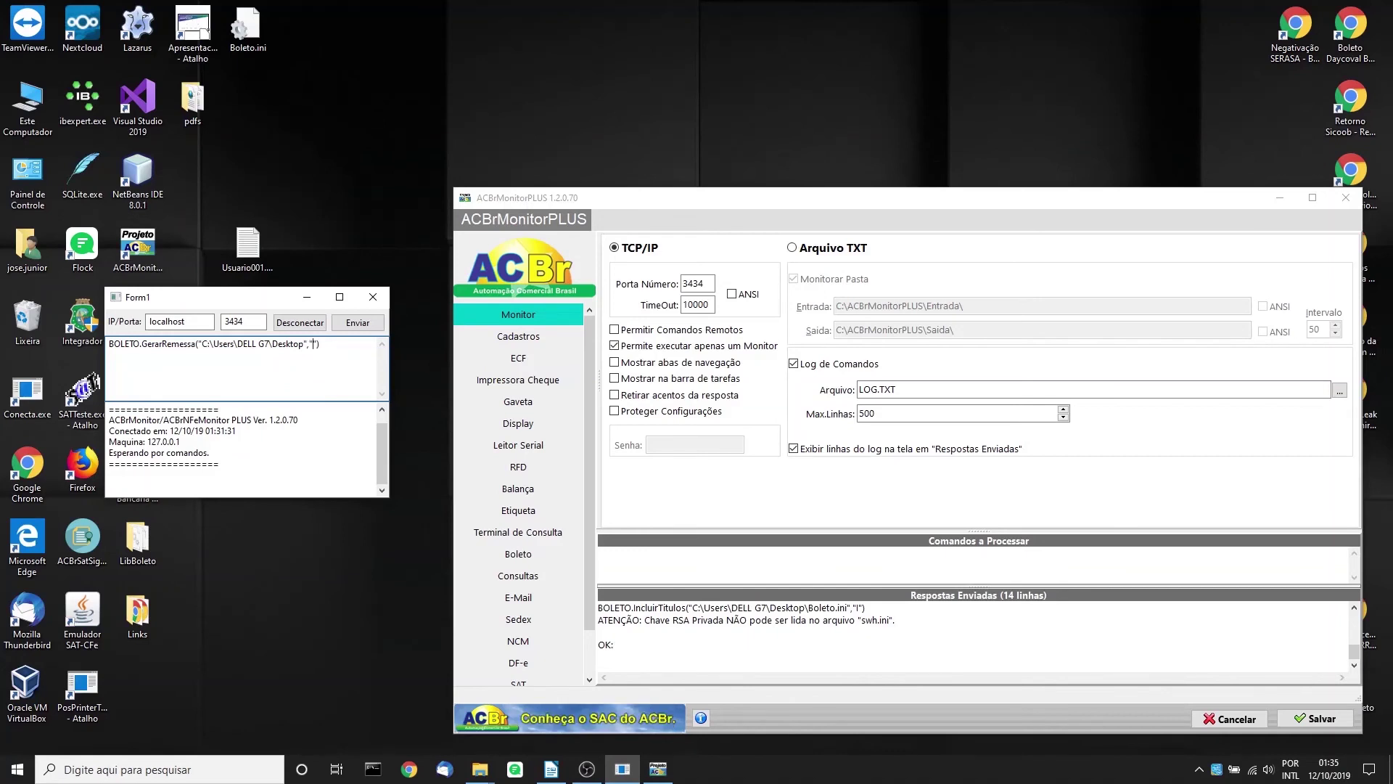
pyautogui.write('Reme')
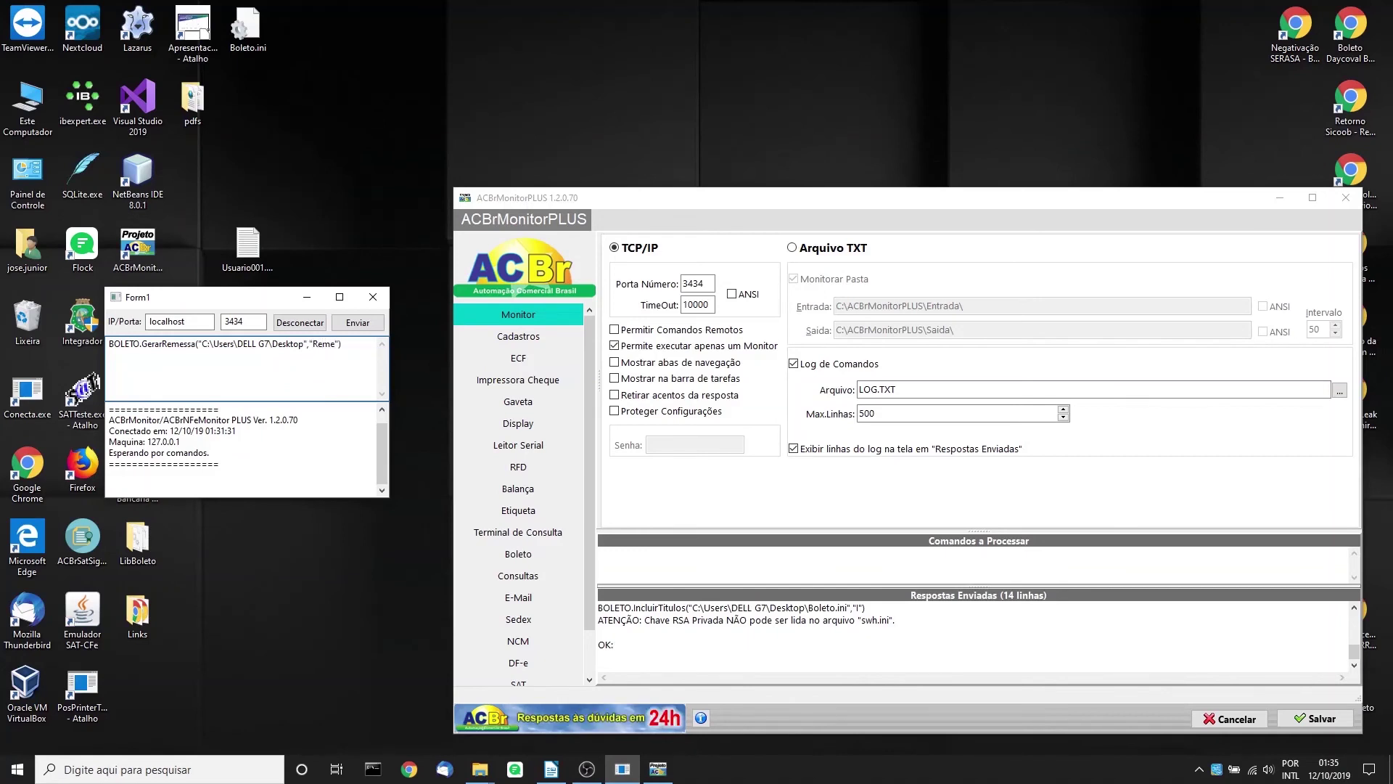
pyautogui.write('ssa1')
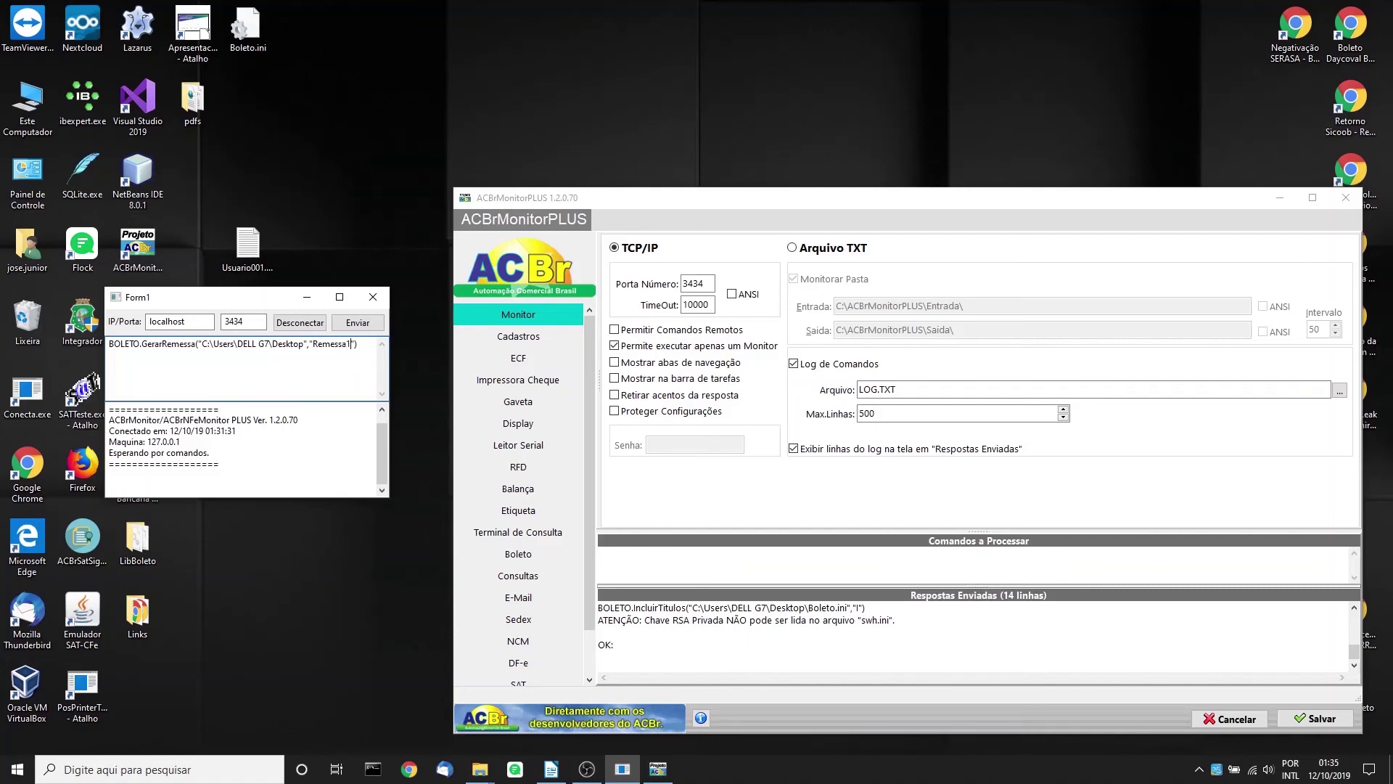
pyautogui.click(356, 325)
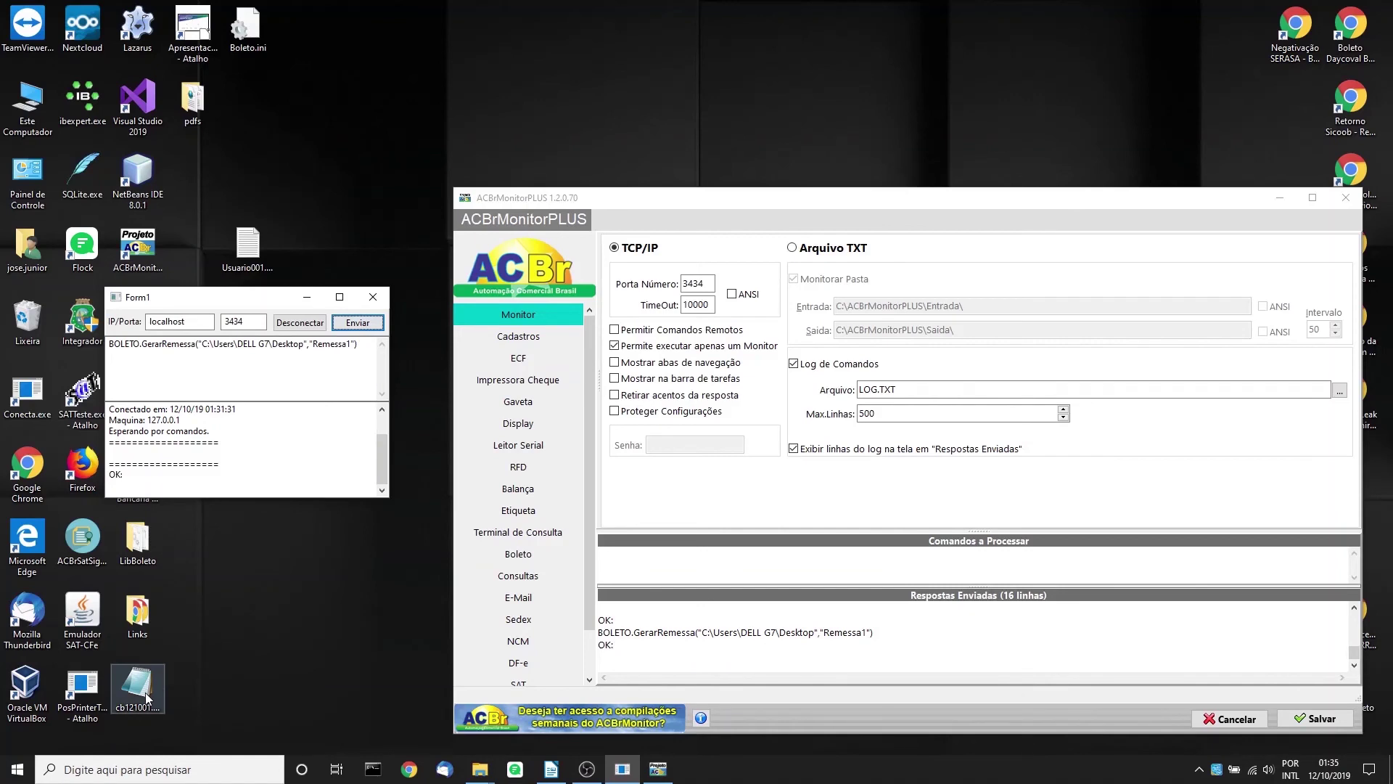
# Step: Check the monitor's reply, and view the contents of the generated remittance file cb121001.rem on the desktop and close it
pyautogui.click(660, 660)
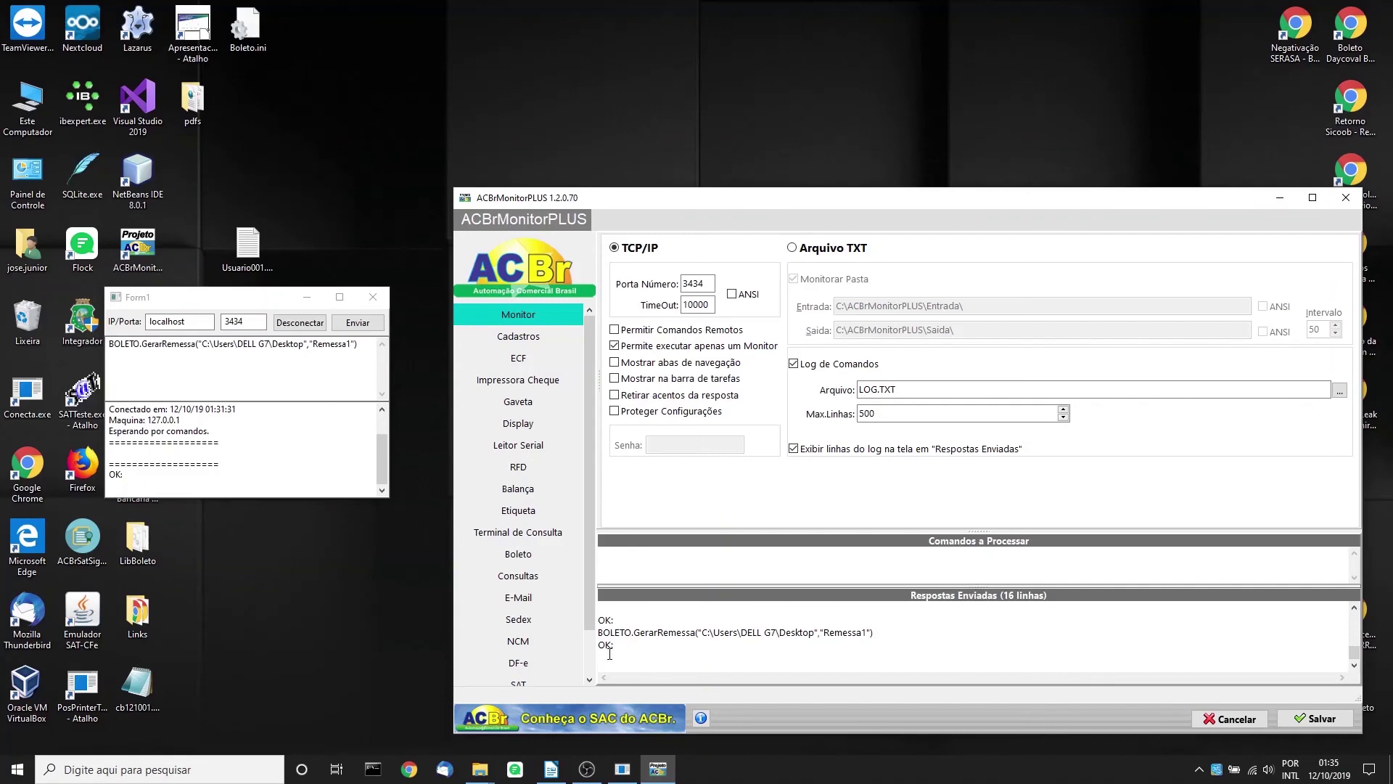
pyautogui.doubleClick(137, 683)
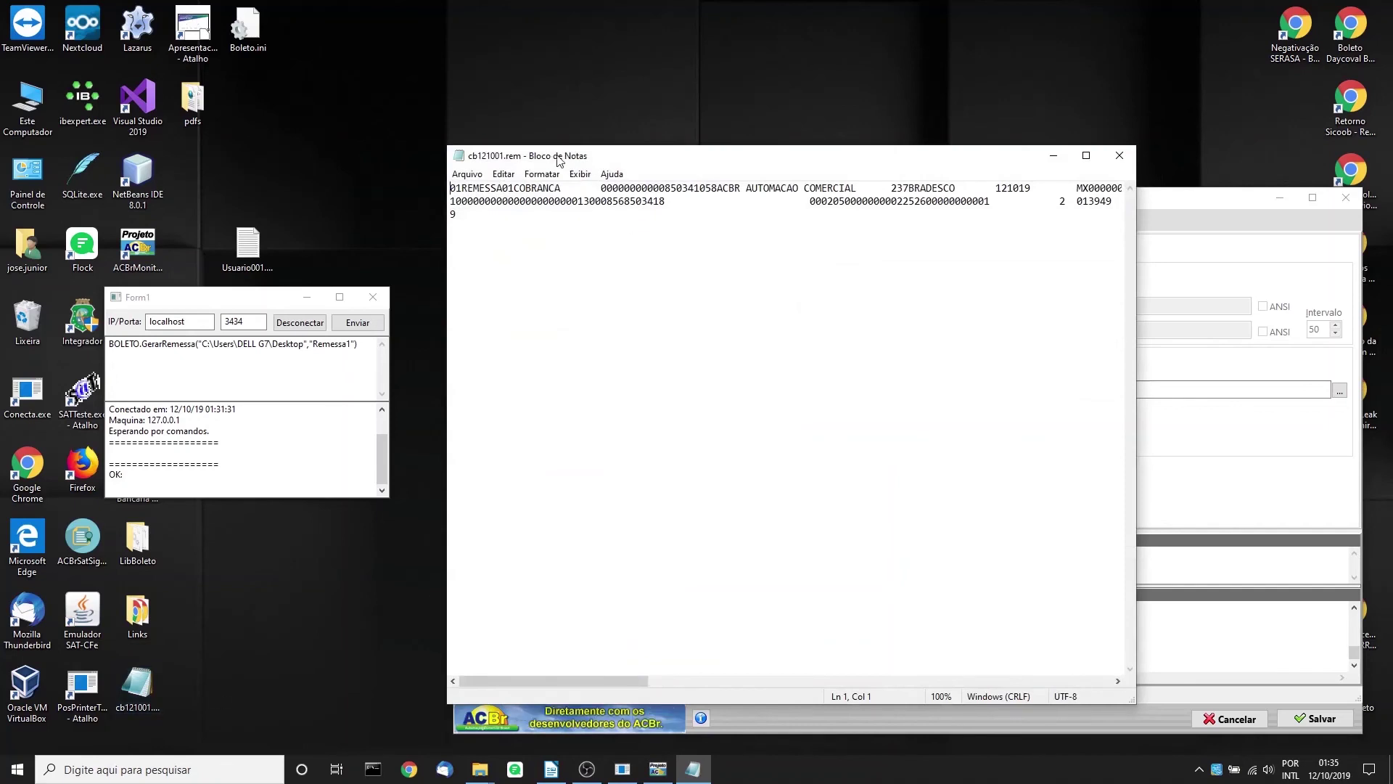
pyautogui.moveTo(557, 159); pyautogui.dragTo(436, 118)
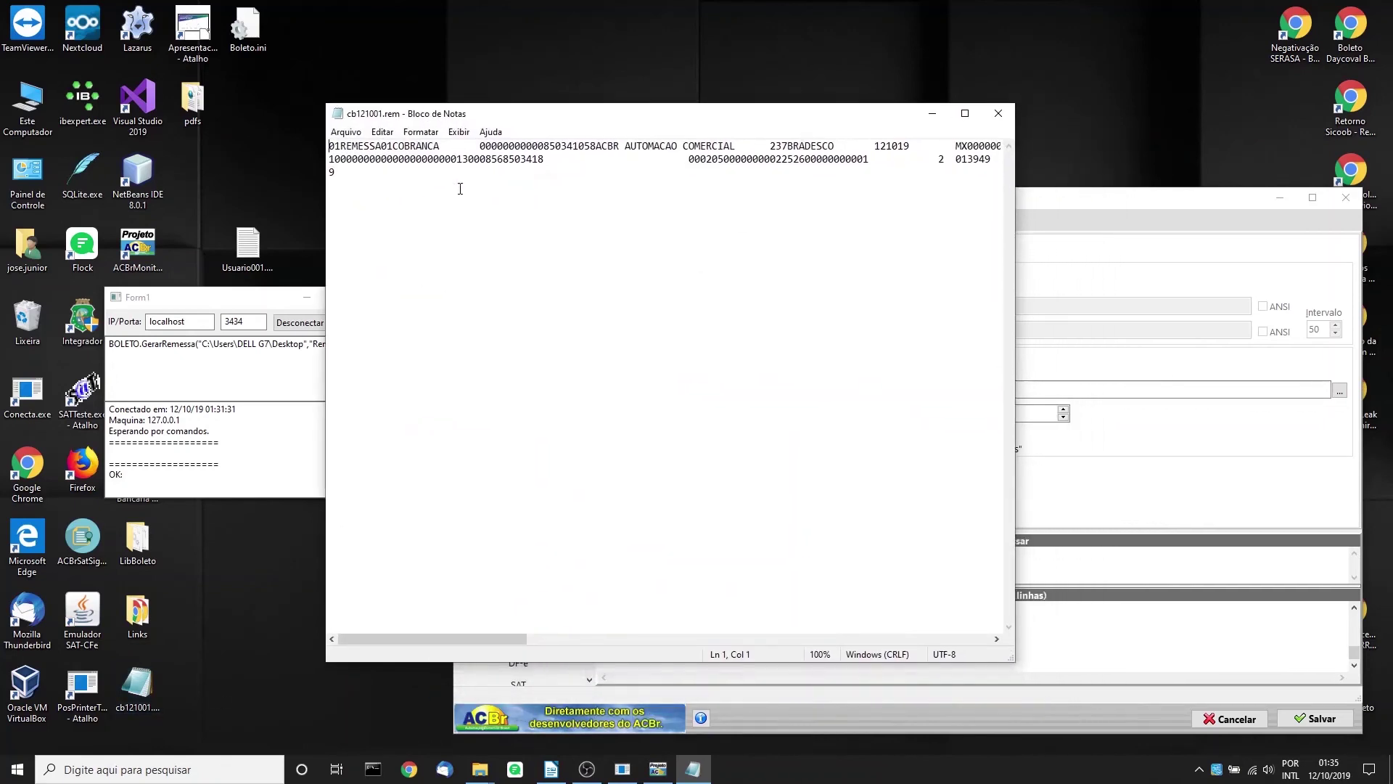
pyautogui.moveTo(481, 635)
pyautogui.mouseDown()
pyautogui.moveTo(959, 647)
pyautogui.moveTo(660, 626)
pyautogui.moveTo(457, 644)
pyautogui.mouseUp()
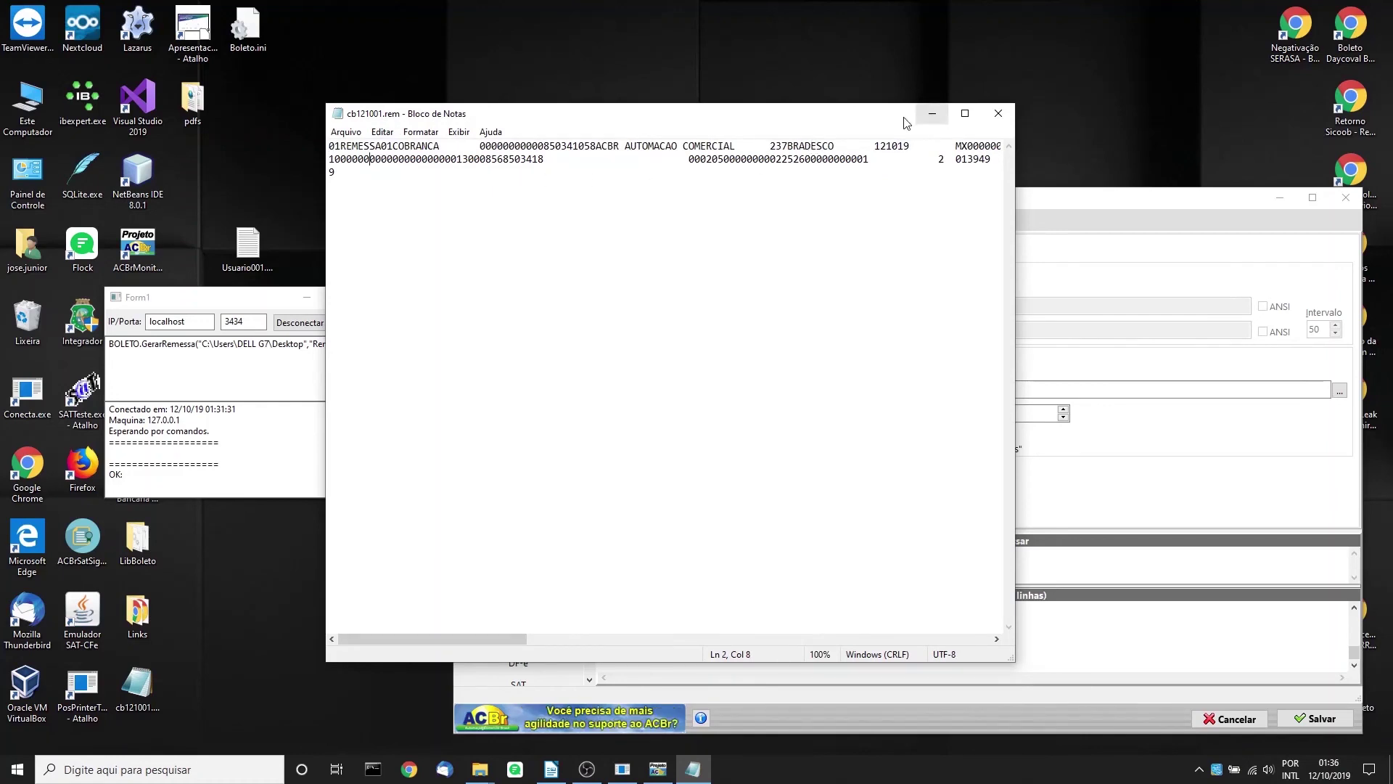
pyautogui.click(998, 114)
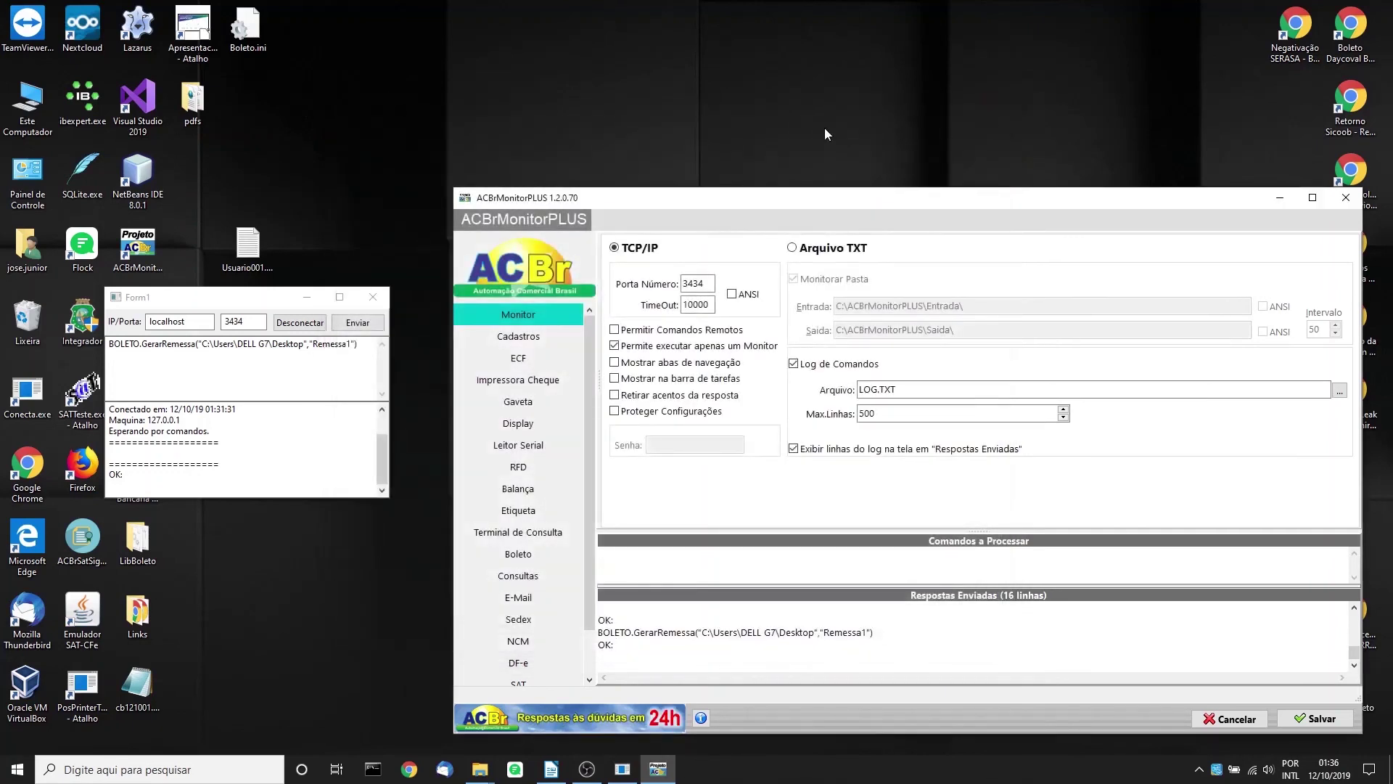
# Step: Disconnect and close the socket client, and check the end-of-connection entry in the monitor's sent responses
pyautogui.click(362, 345)
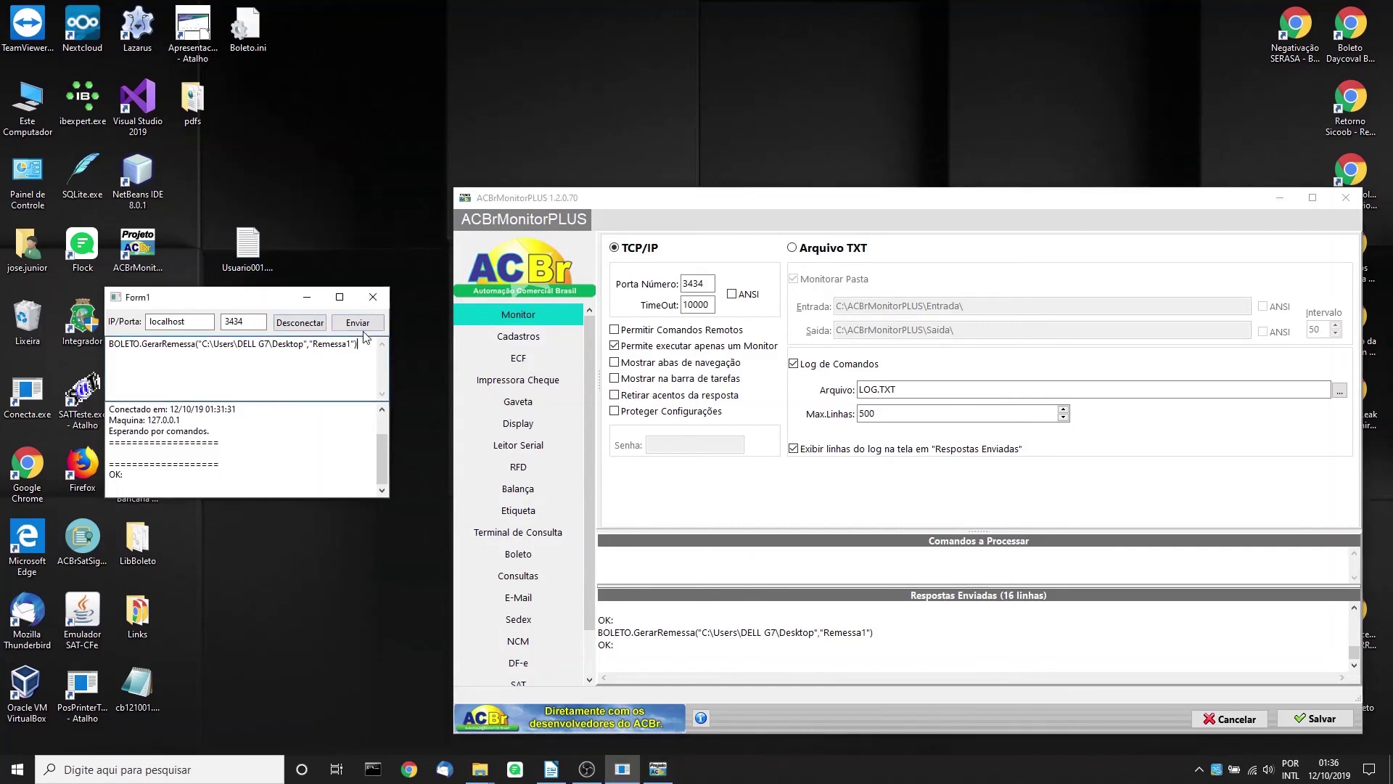
pyautogui.moveTo(362, 343); pyautogui.dragTo(51, 347)
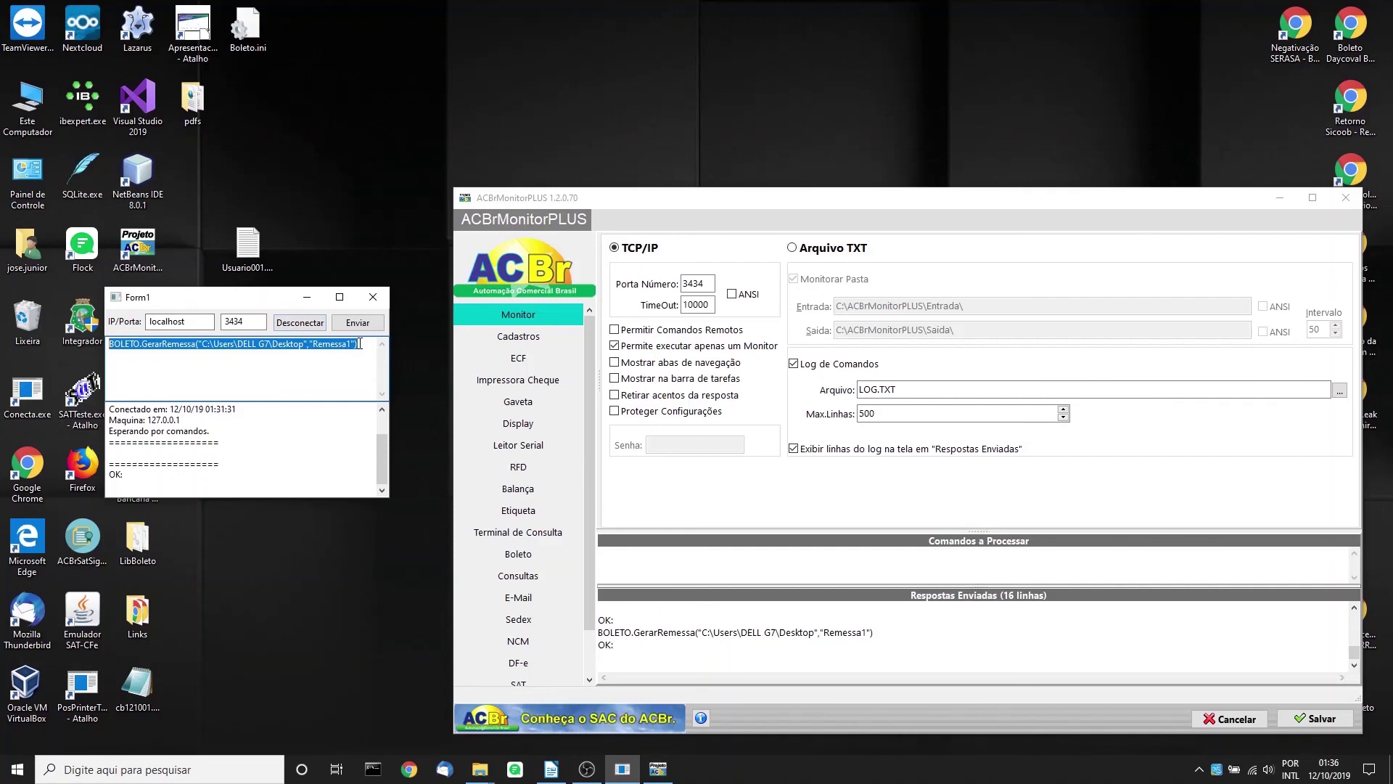
pyautogui.click(299, 322)
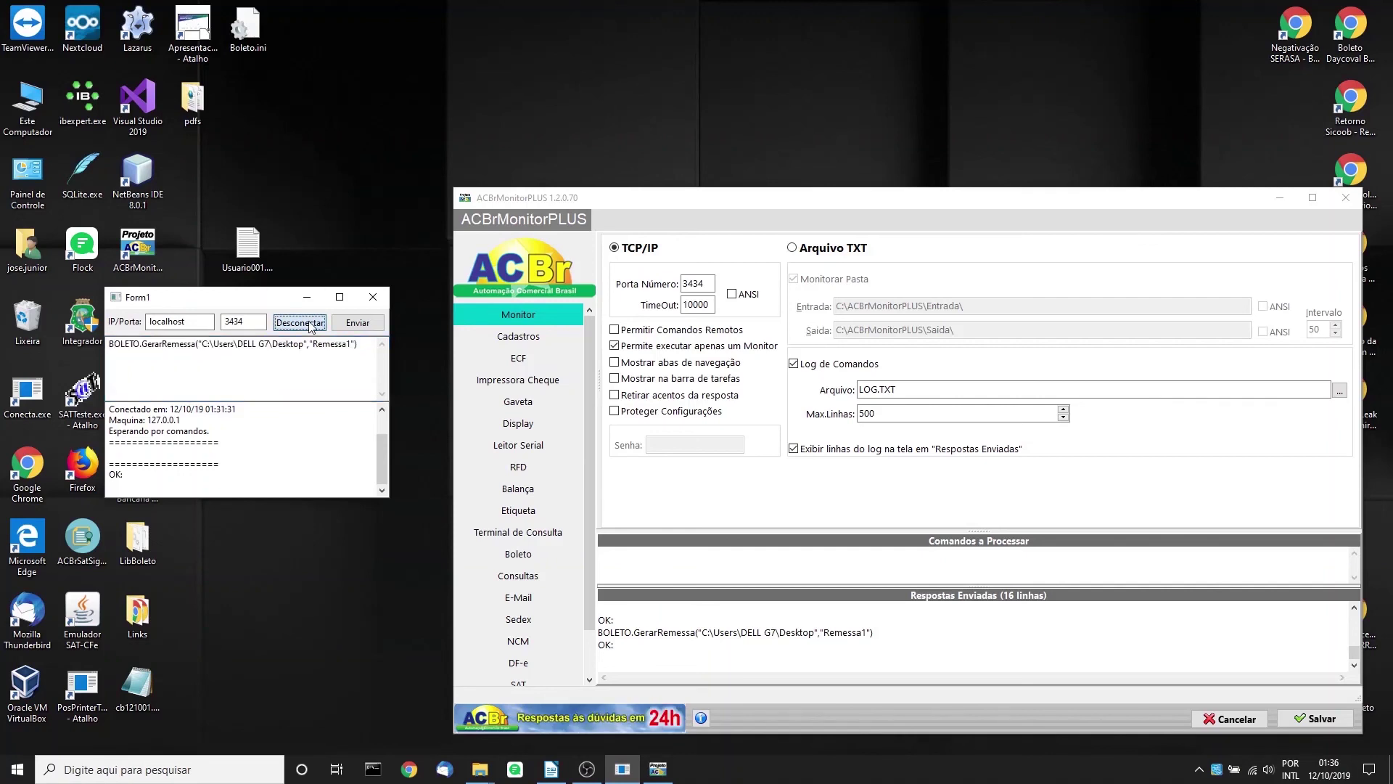
pyautogui.click(374, 297)
pyautogui.click(793, 461)
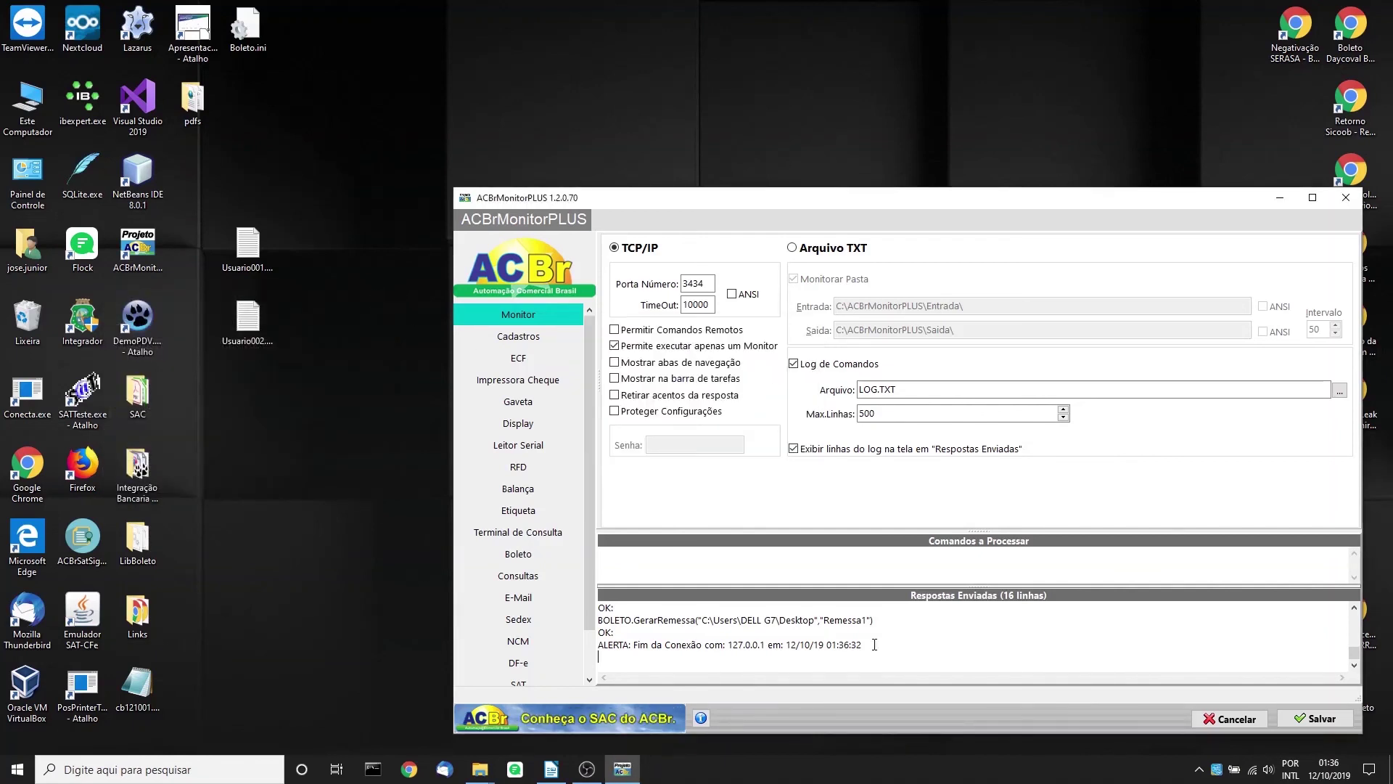
pyautogui.moveTo(863, 644); pyautogui.dragTo(592, 644)
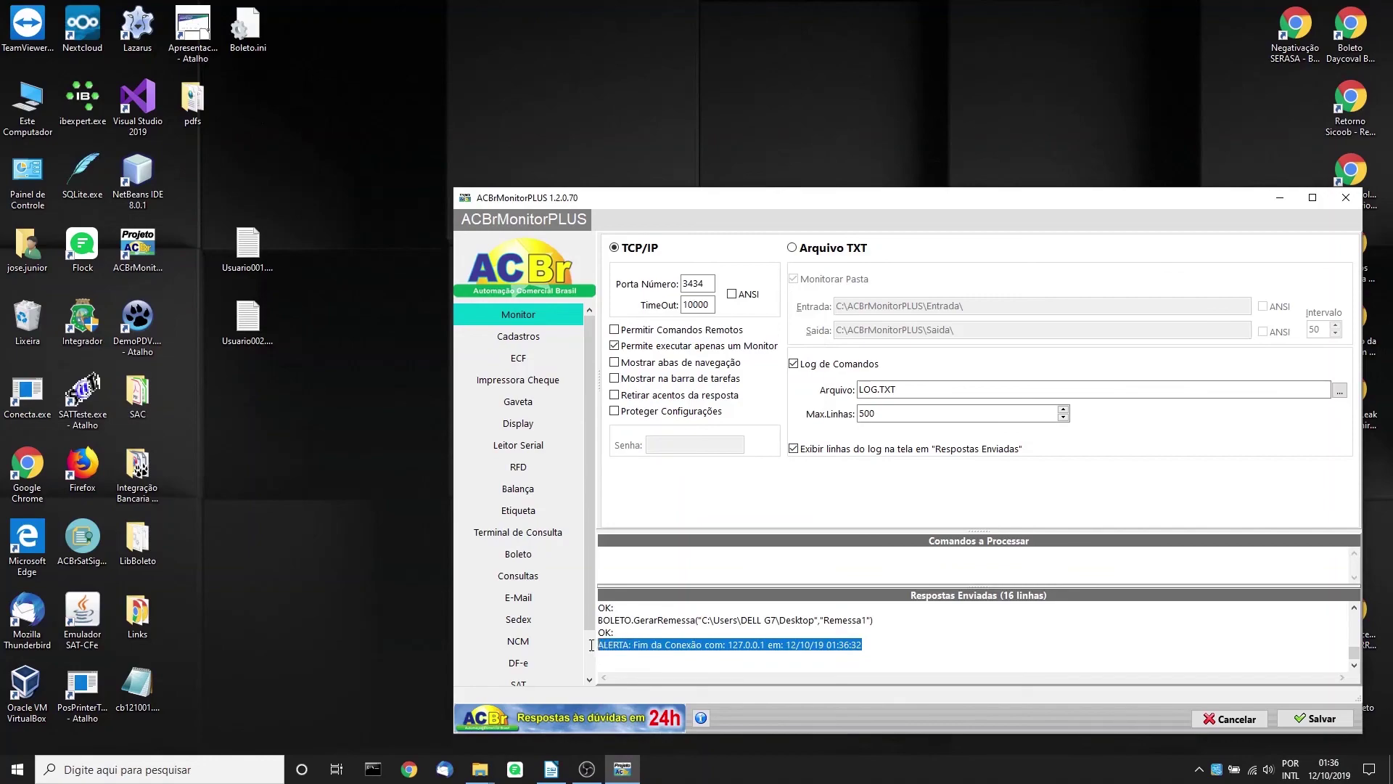